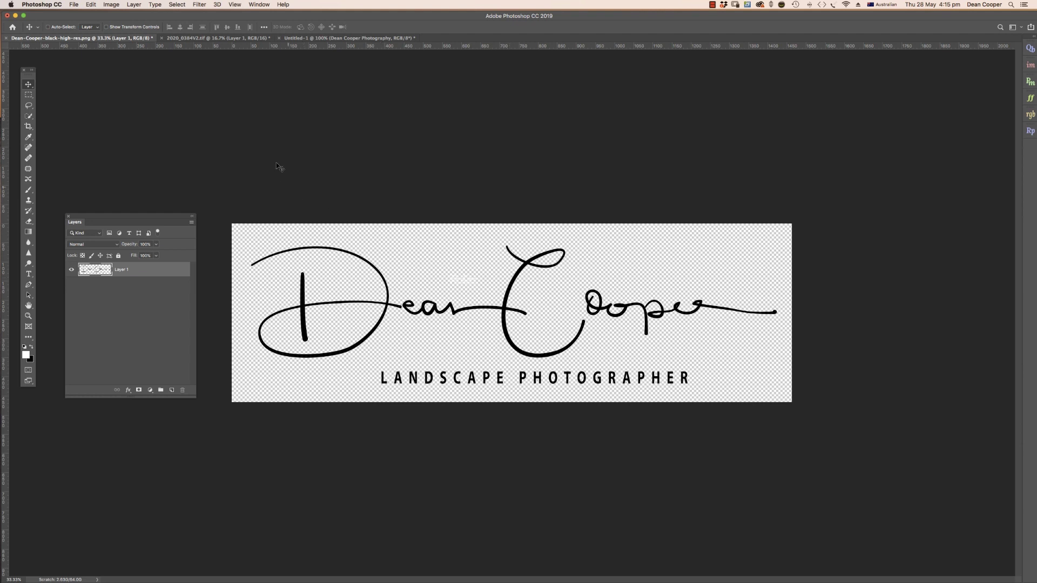
# Switch from the photography text document back to the black high-res signature PNG.
pyautogui.click(330, 39)
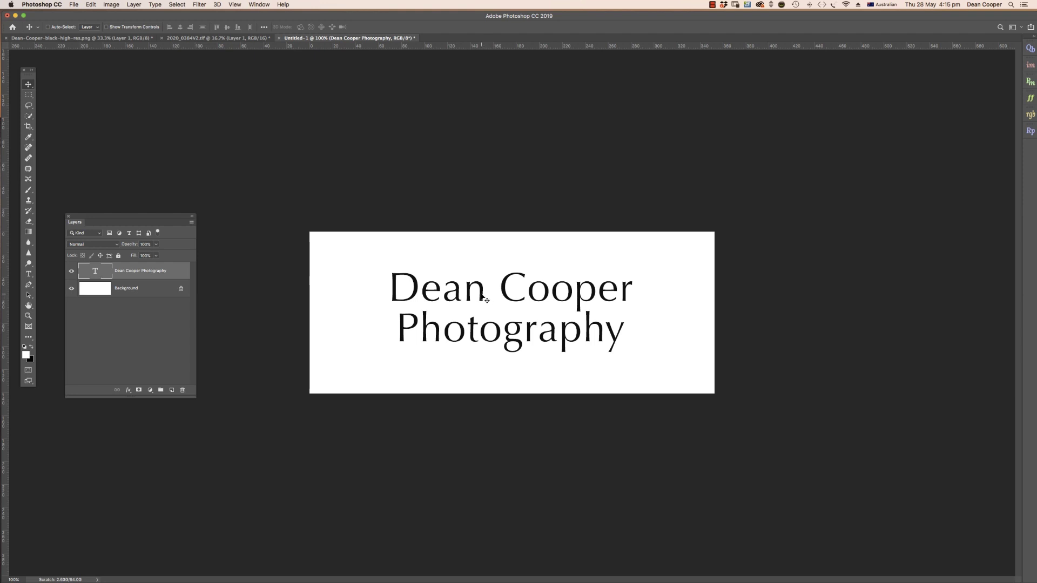
pyautogui.click(87, 40)
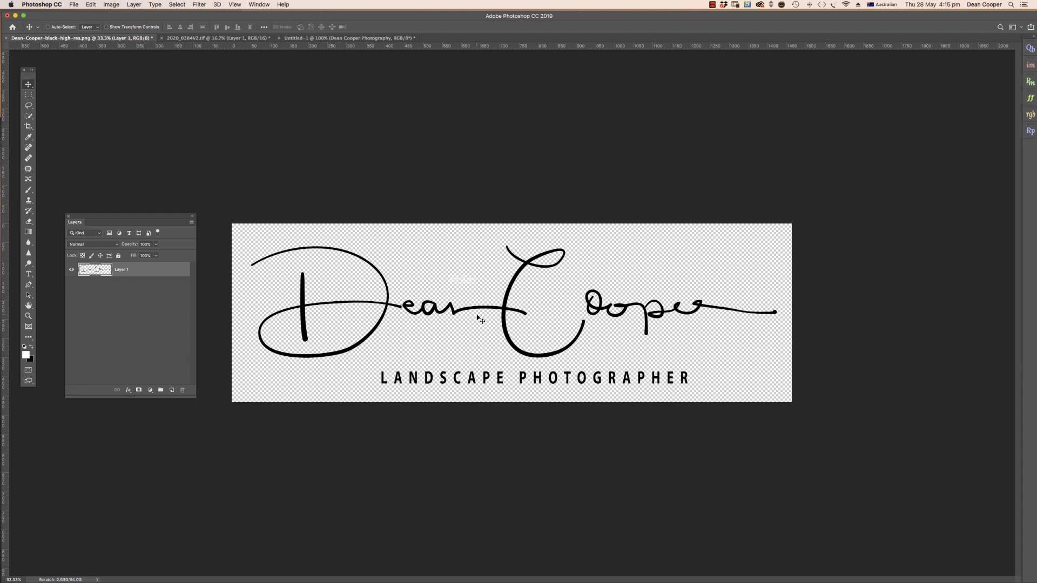
# Flatten the signature PNG onto a solid white Background layer.
pyautogui.click(133, 5)
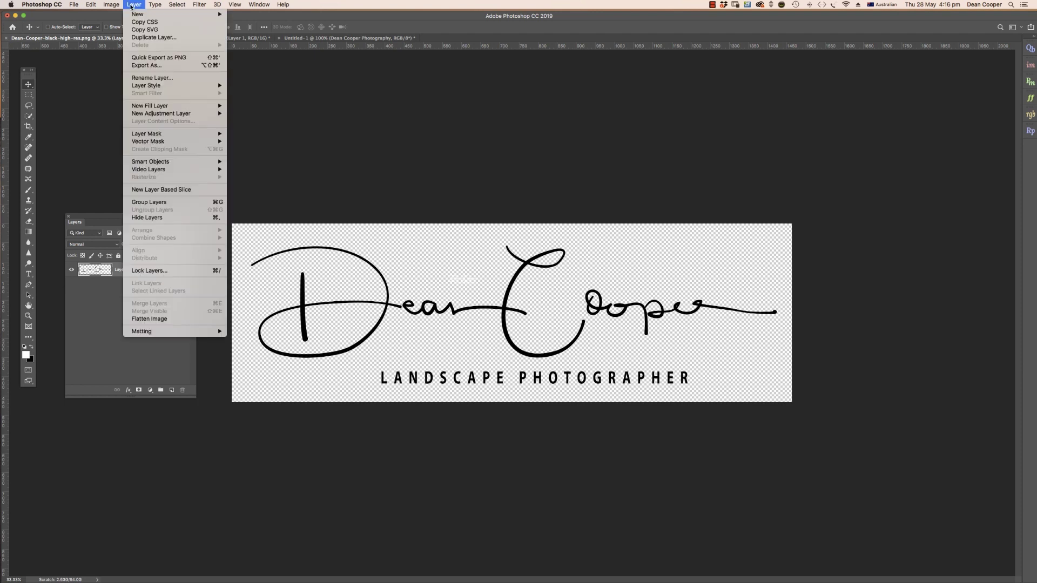
pyautogui.click(150, 319)
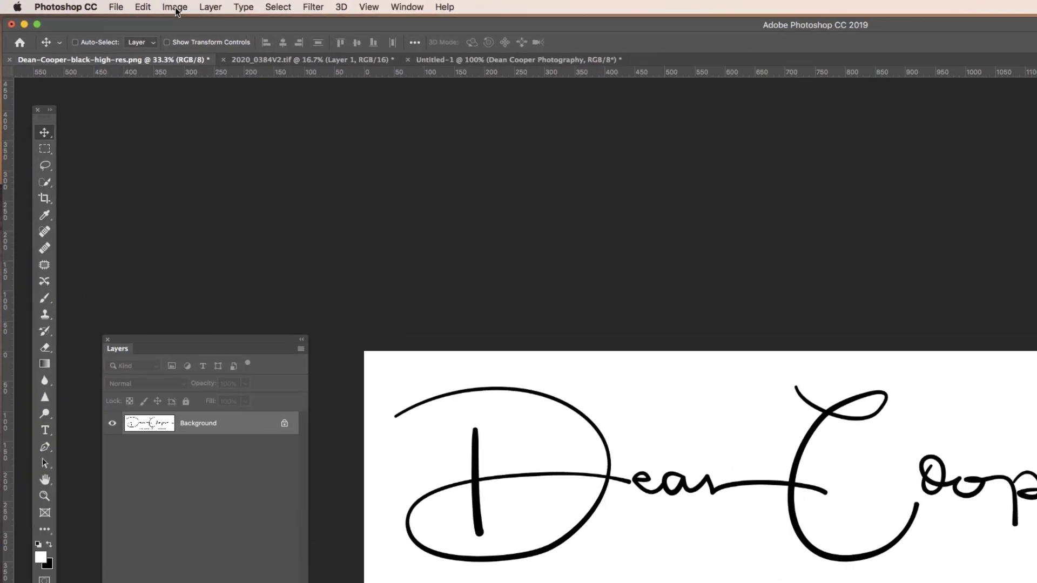
# Desaturate the signature with Hue/Saturation, setting Saturation to -98.
pyautogui.click(112, 4)
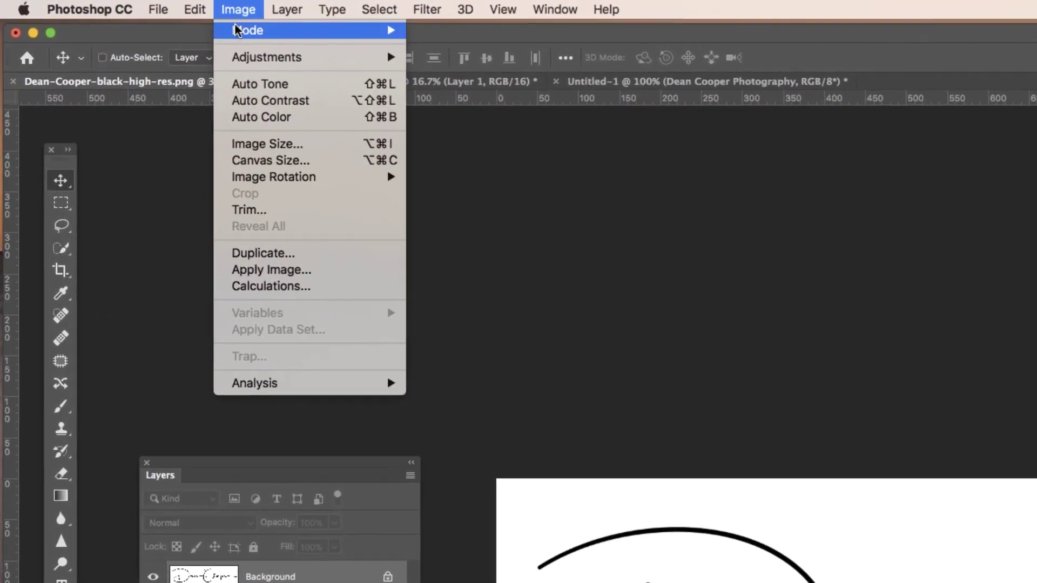
pyautogui.moveTo(119, 29)
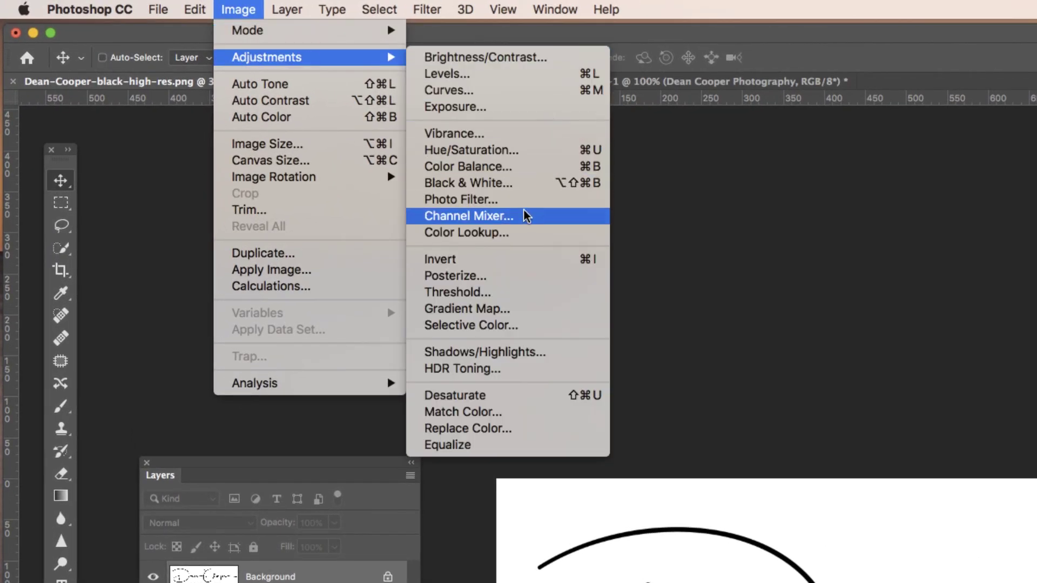
pyautogui.click(493, 153)
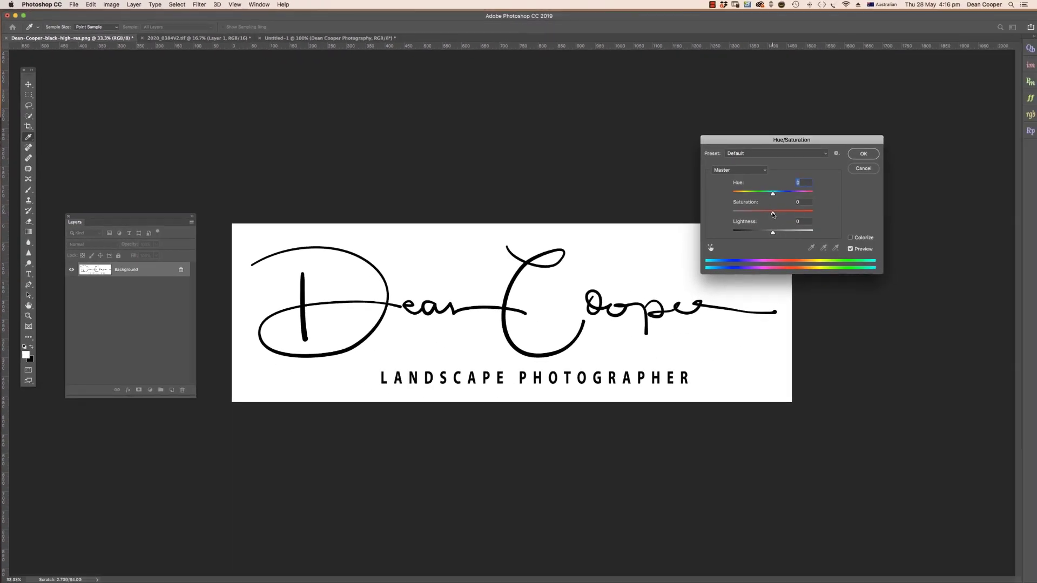
pyautogui.moveTo(1036, 316); pyautogui.dragTo(1036, 323)
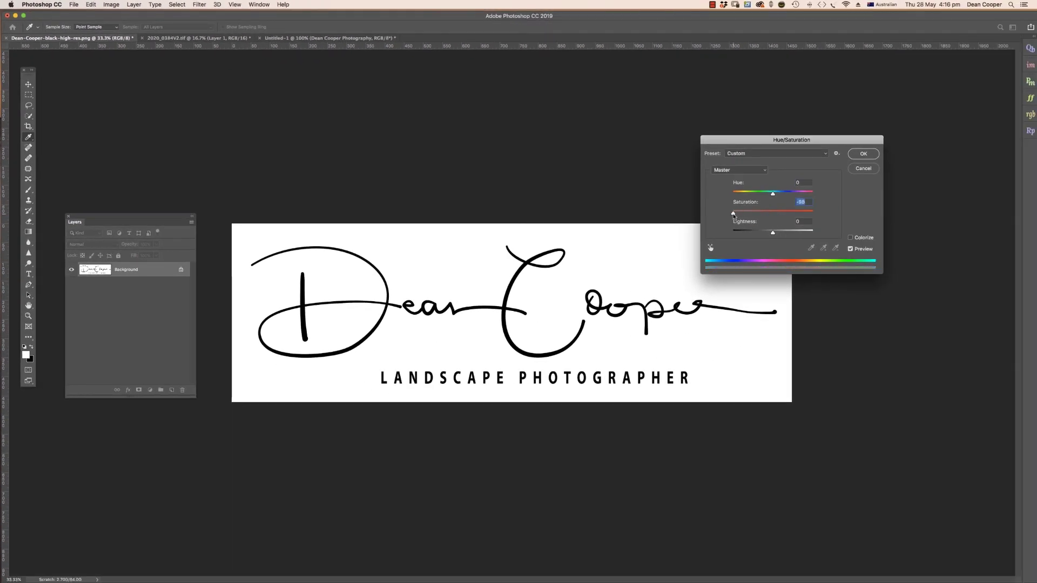
pyautogui.click(863, 154)
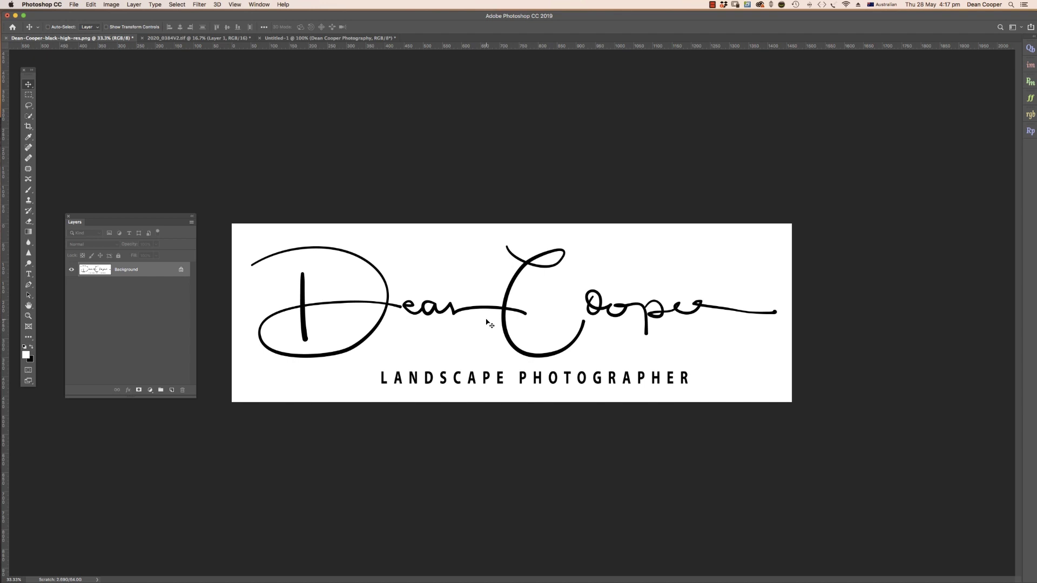
pyautogui.press('super')
# Resize the signature to 1000 px wide (1000 × 319) and zoom to actual size.
pyautogui.press('super+alt+i')
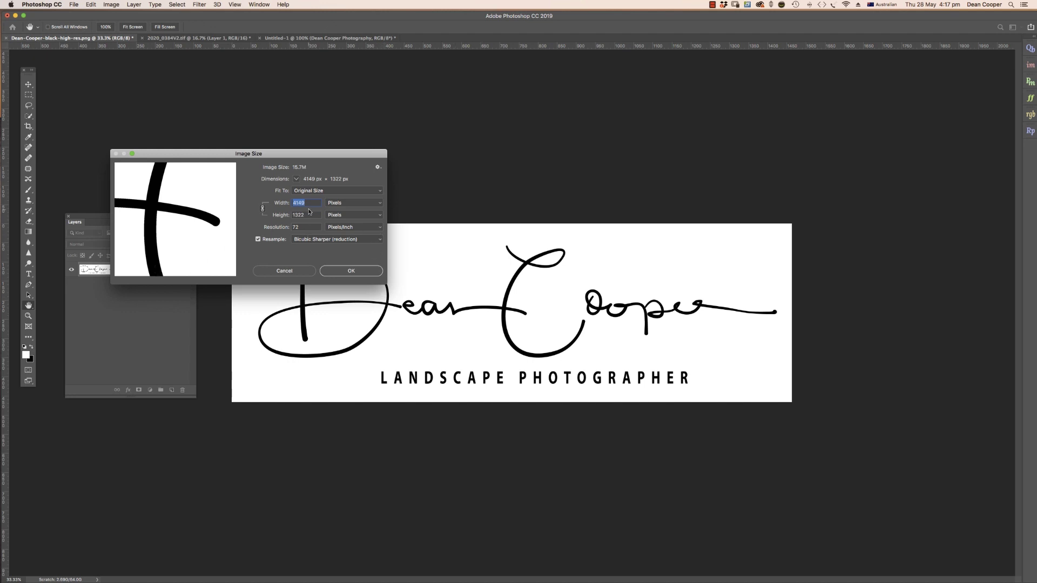
pyautogui.write('100')
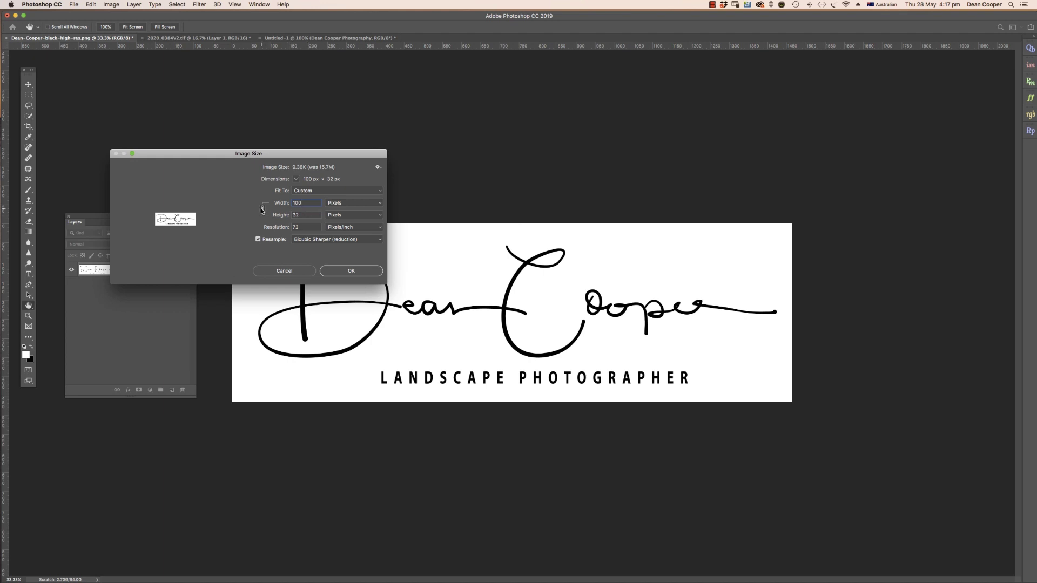
pyautogui.write('0')
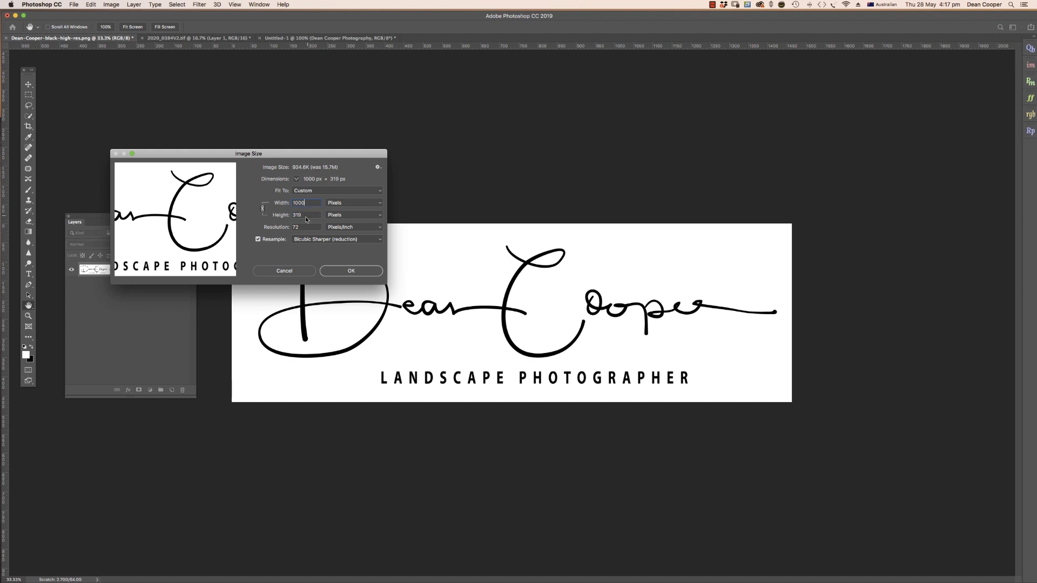
pyautogui.click(360, 270)
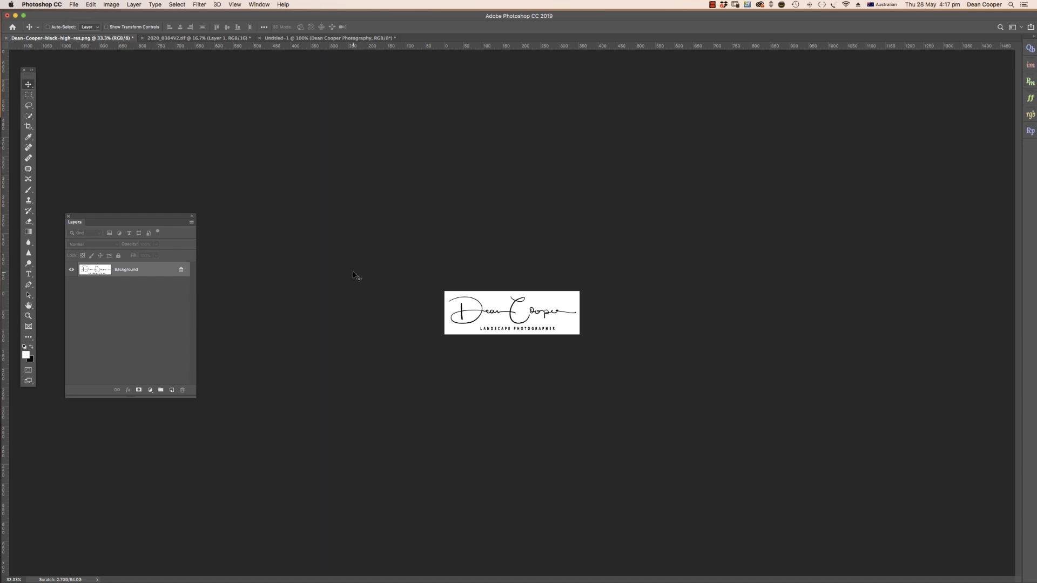
pyautogui.press('super+equal')
pyautogui.press('super+equal')
pyautogui.press('super+equal')
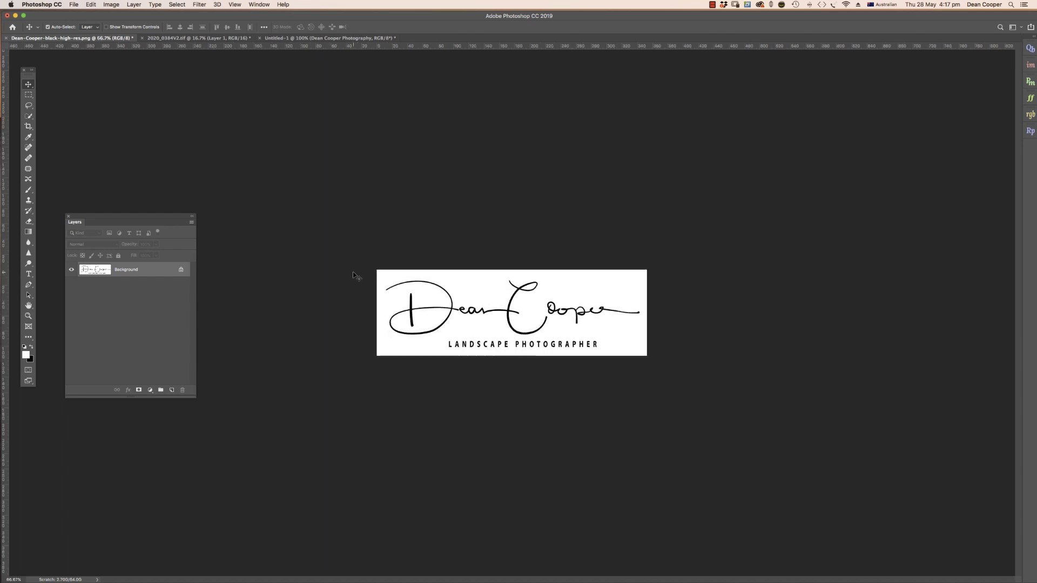
pyautogui.press('super+equal')
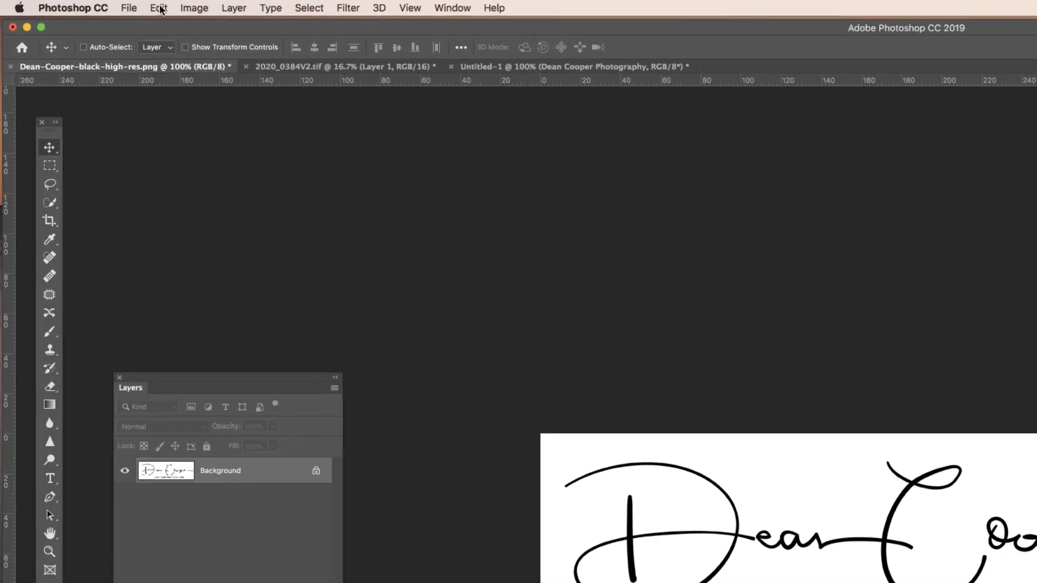
pyautogui.click(91, 4)
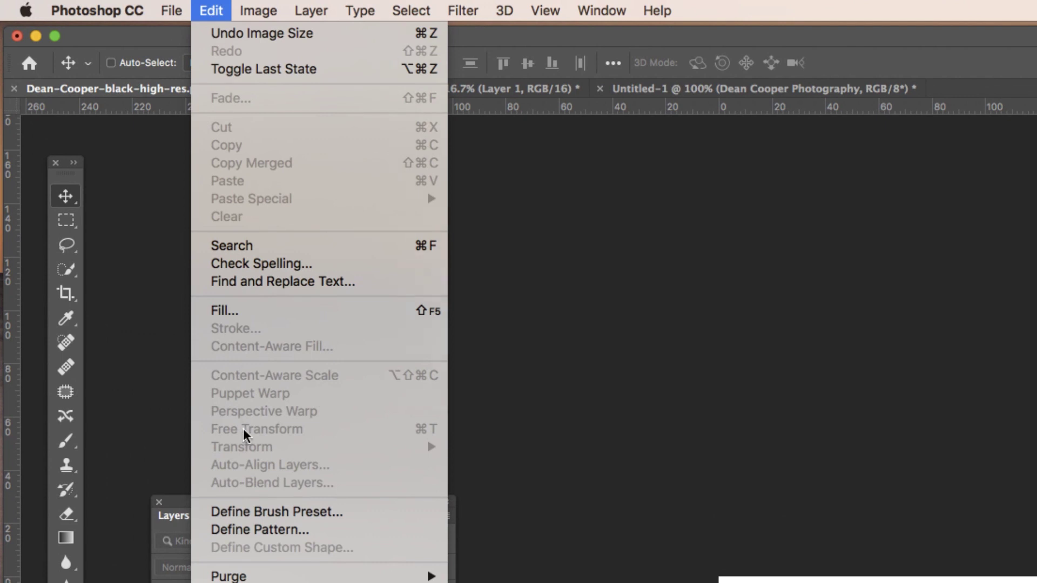
# Define the signature as a 940 px brush preset named after the photographer plus '-logo'.
pyautogui.click(289, 507)
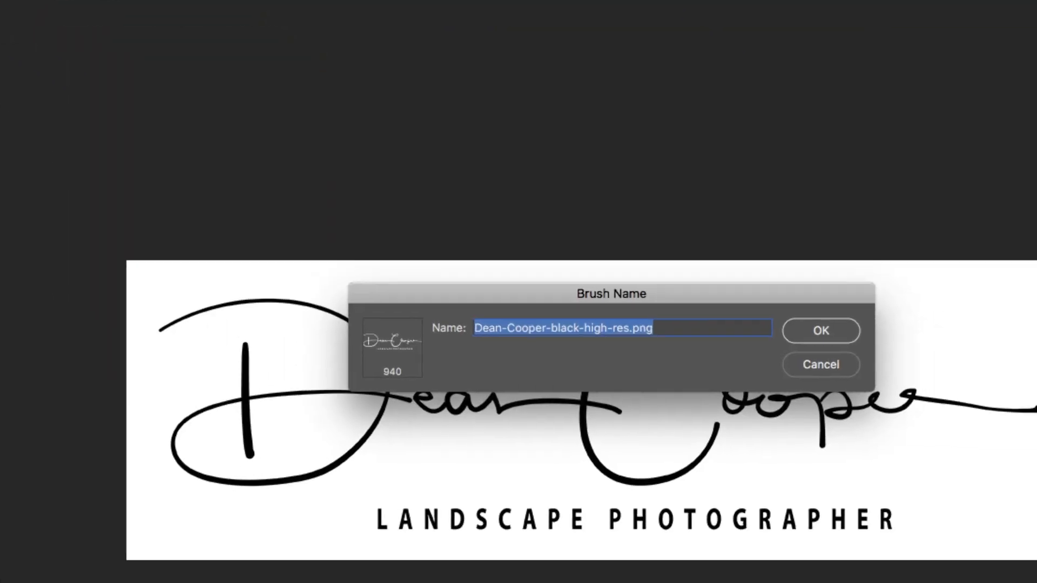
pyautogui.click(626, 309)
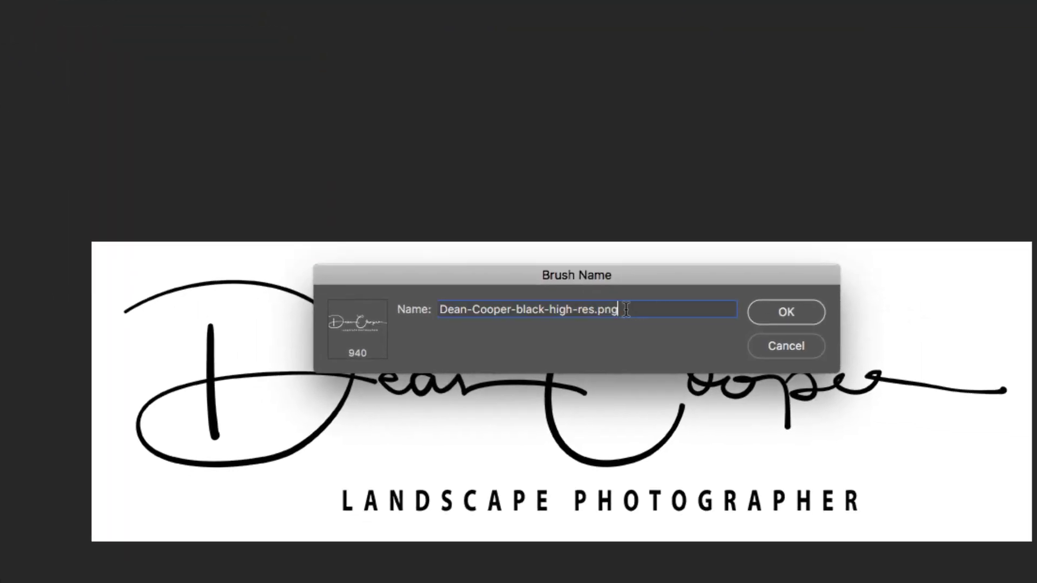
pyautogui.press('BackSpace')
pyautogui.press('BackSpace')
pyautogui.press('BackSpace')
pyautogui.press('BackSpace')
pyautogui.press('BackSpace')
pyautogui.press('BackSpace')
pyautogui.press('BackSpace')
pyautogui.press('BackSpace')
pyautogui.press('BackSpace')
pyautogui.press('BackSpace')
pyautogui.press('BackSpace')
pyautogui.press('BackSpace')
pyautogui.press('BackSpace')
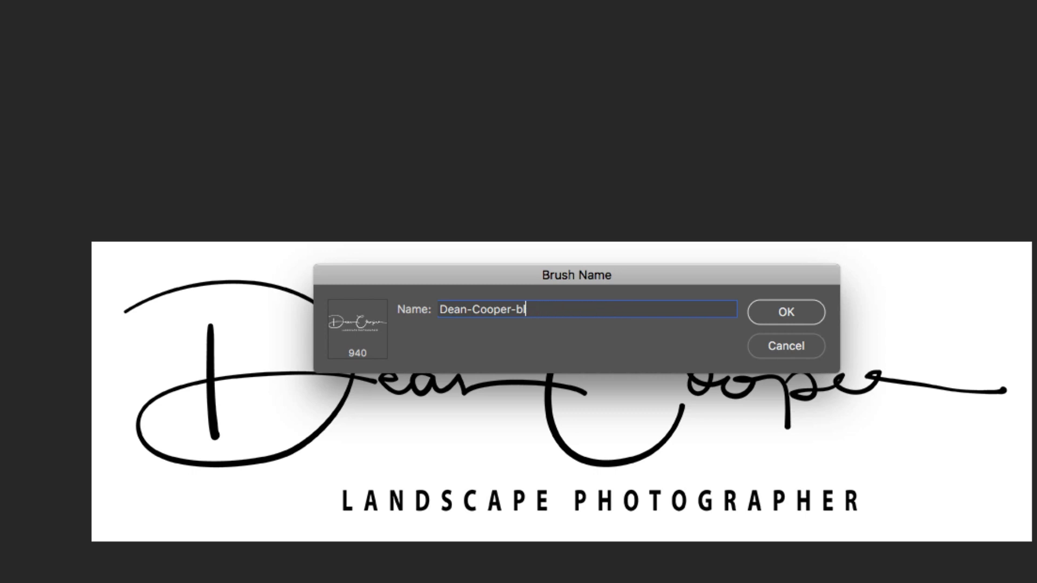
pyautogui.press('BackSpace')
pyautogui.press('BackSpace')
pyautogui.write('logo')
pyautogui.click(788, 312)
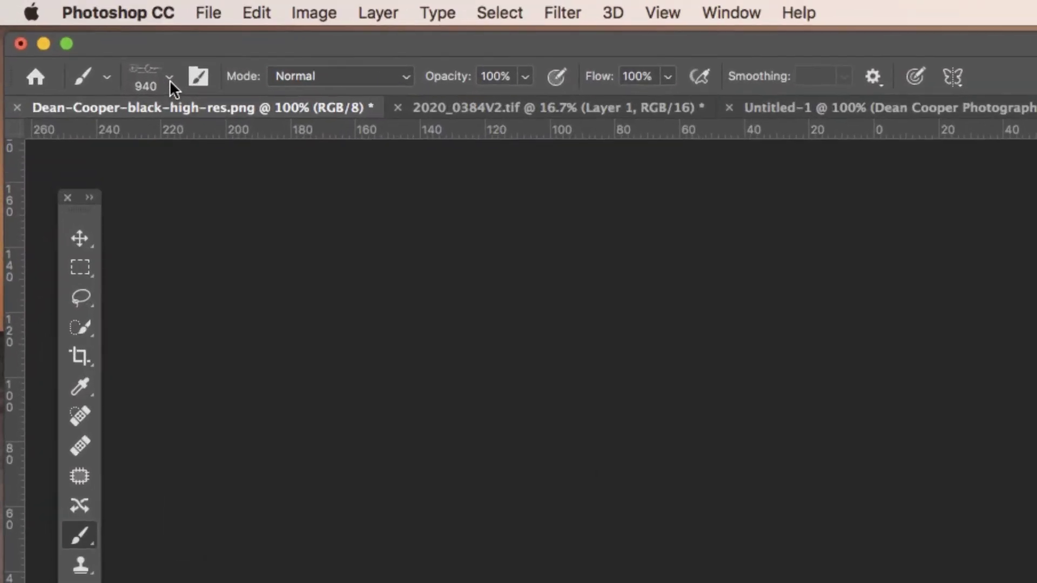
# In the Brush Preset picker, locate the 940 px signature brush and create a New Brush Group.
pyautogui.click(169, 78)
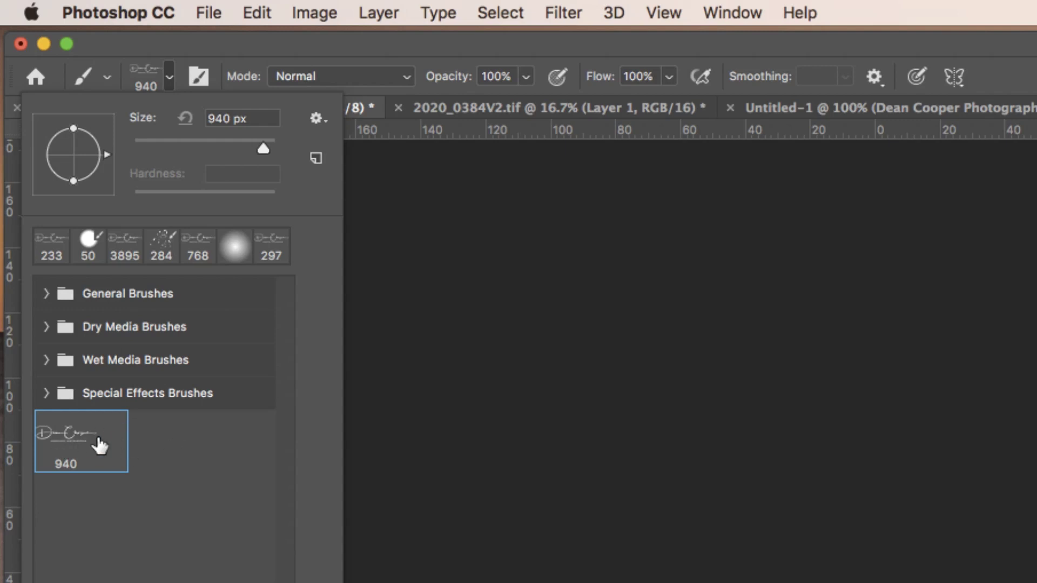
pyautogui.click(47, 294)
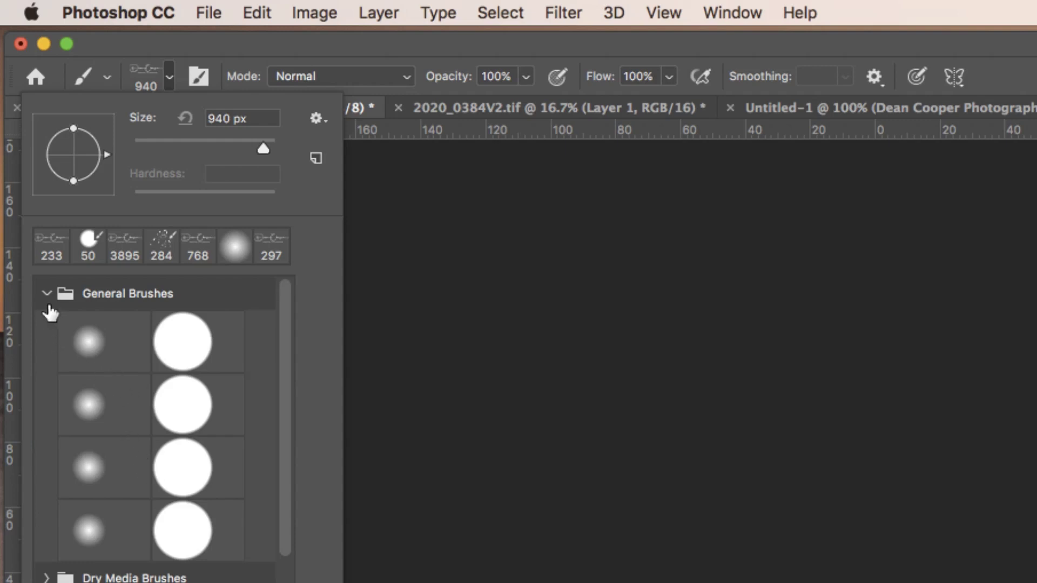
pyautogui.click(46, 293)
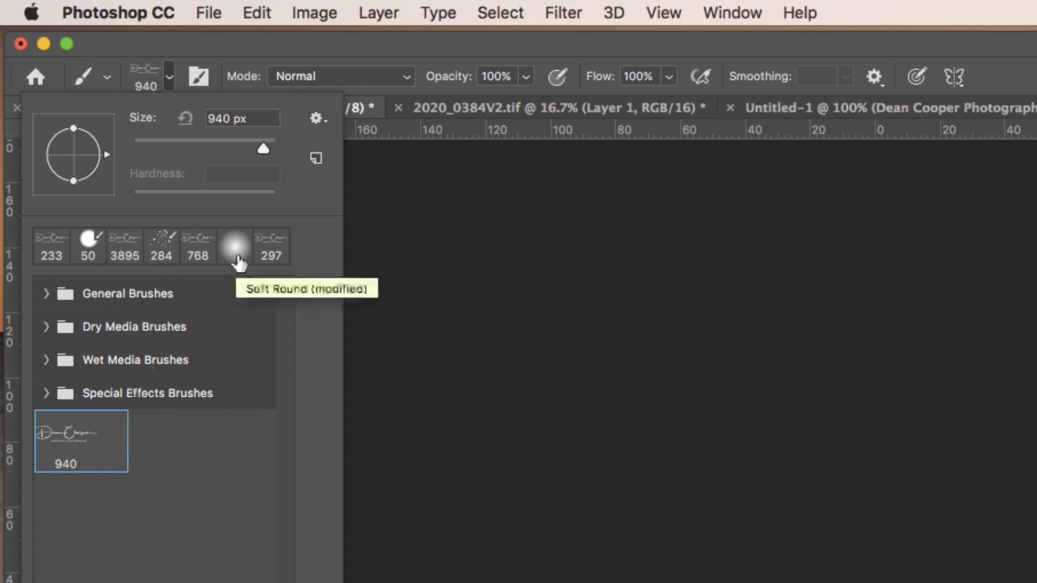
pyautogui.click(320, 119)
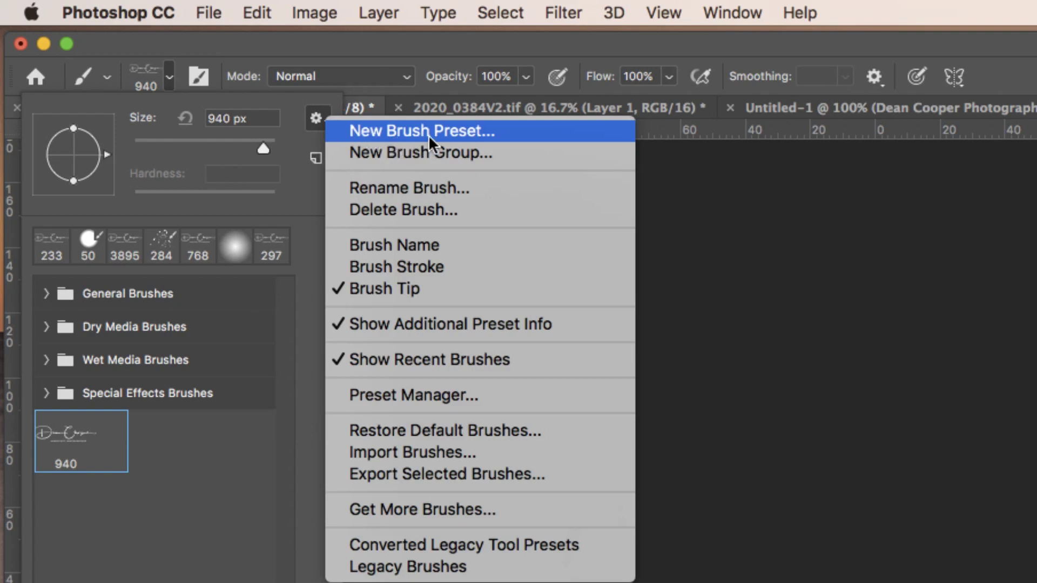
pyautogui.click(452, 154)
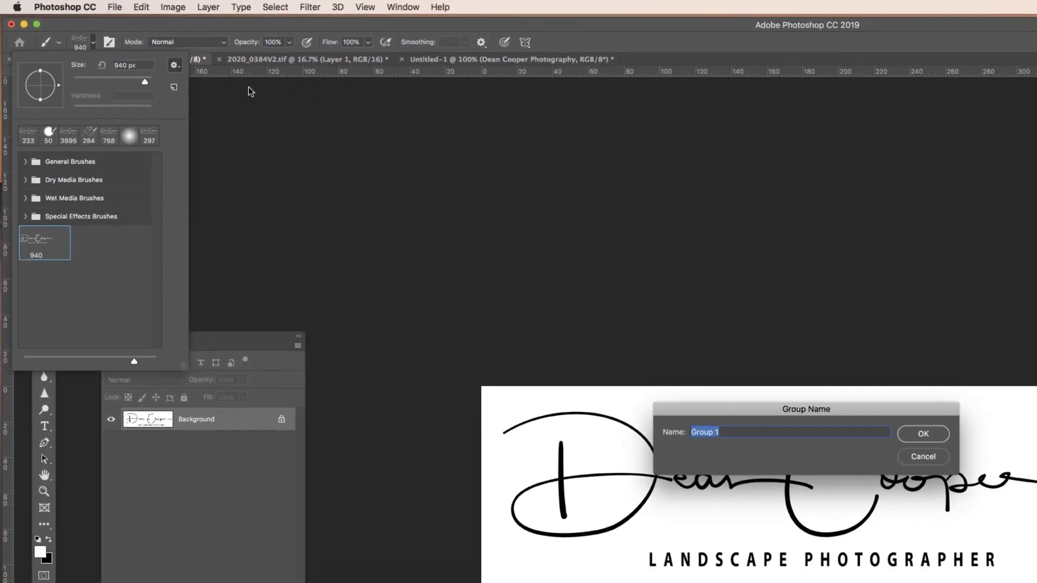
# Name the new brush group Logo and drag the 940 signature brush into it.
pyautogui.write('Logo')
pyautogui.click(924, 434)
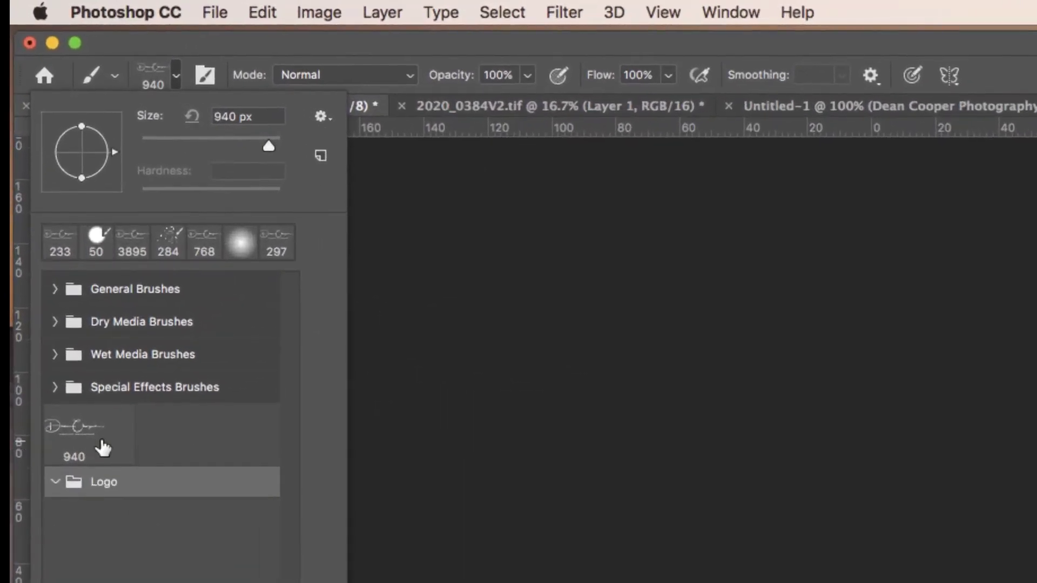
pyautogui.moveTo(57, 271); pyautogui.dragTo(51, 258)
pyautogui.moveTo(92, 426)
pyautogui.mouseDown()
pyautogui.moveTo(108, 445)
pyautogui.moveTo(94, 484)
pyautogui.mouseUp()
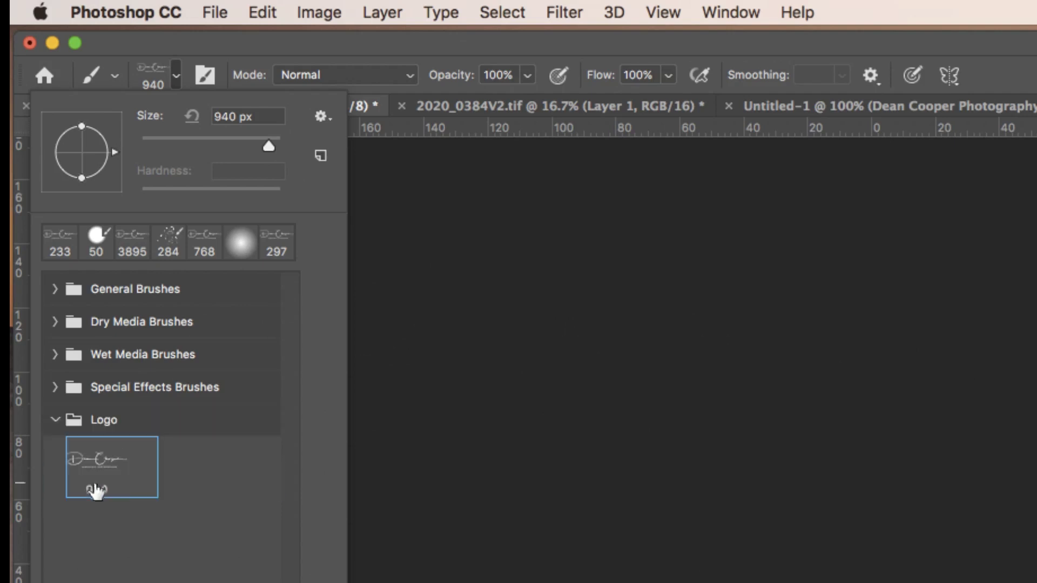
pyautogui.click(54, 420)
pyautogui.click(55, 420)
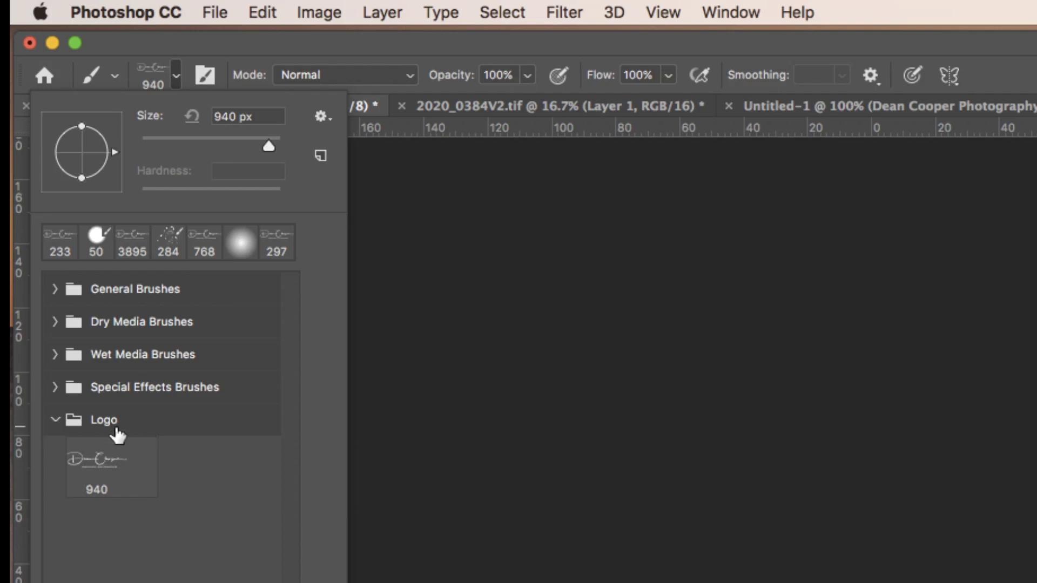
# Export the selected Logo group as Untitled Brushes.abr into the Brushes folder.
pyautogui.click(140, 427)
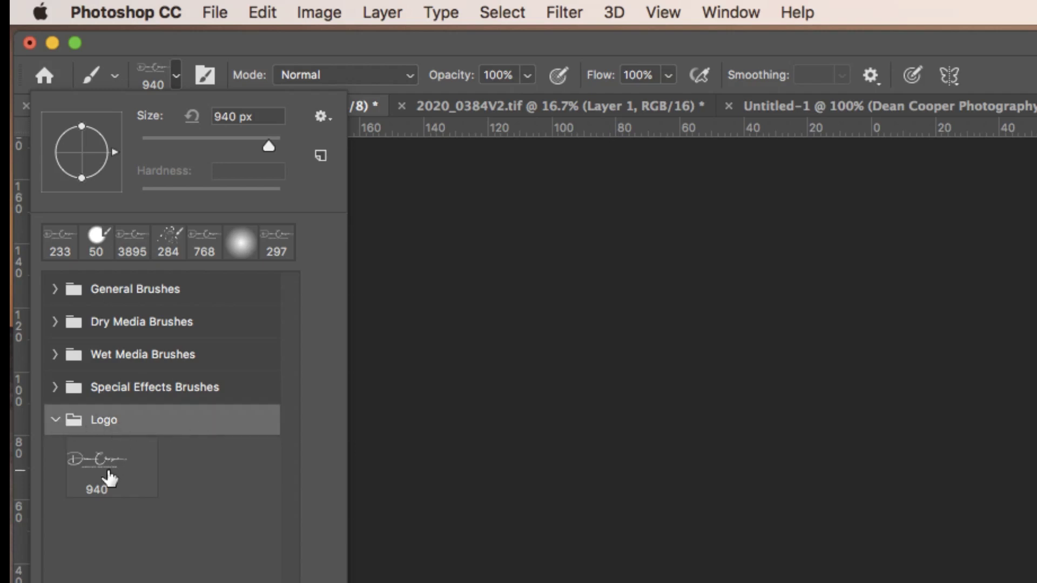
pyautogui.click(329, 116)
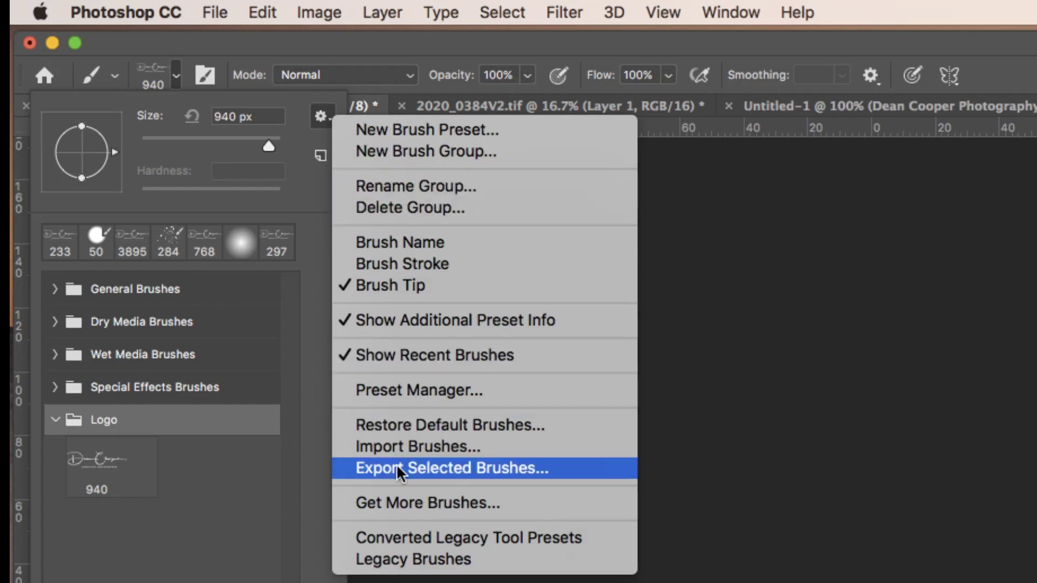
pyautogui.click(436, 465)
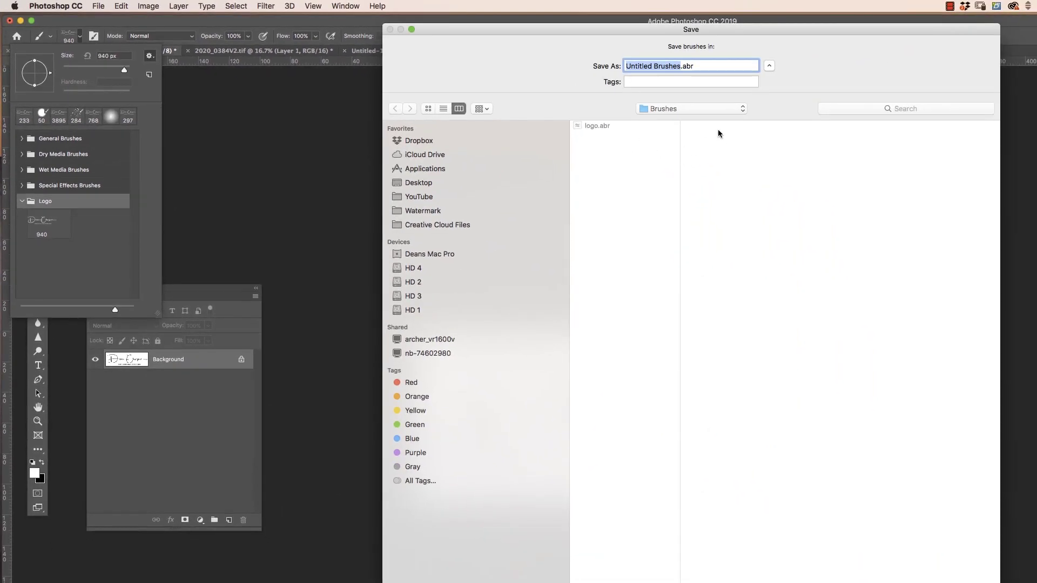
pyautogui.click(742, 108)
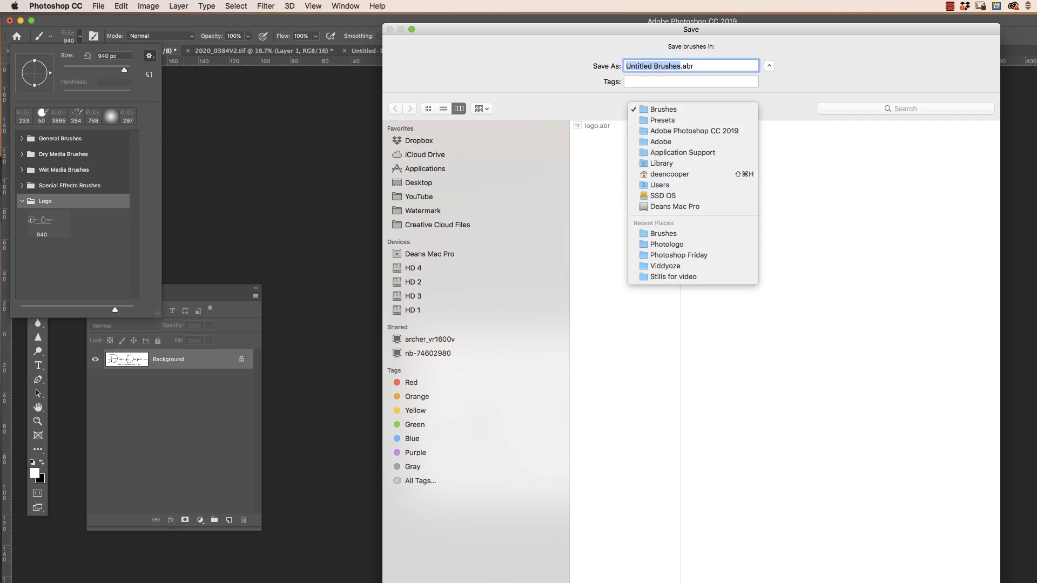
pyautogui.press('Escape')
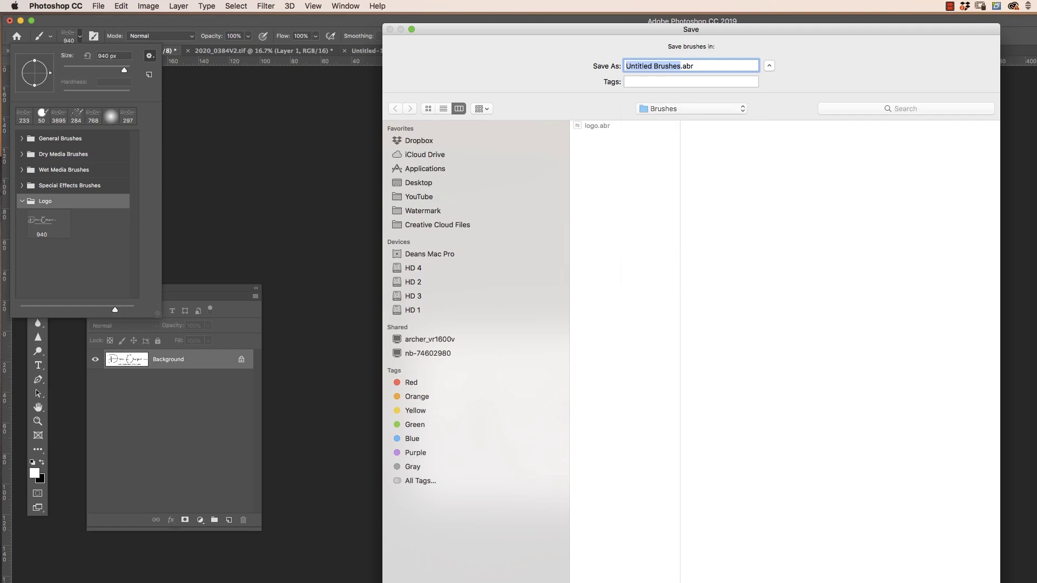
pyautogui.press('Return')
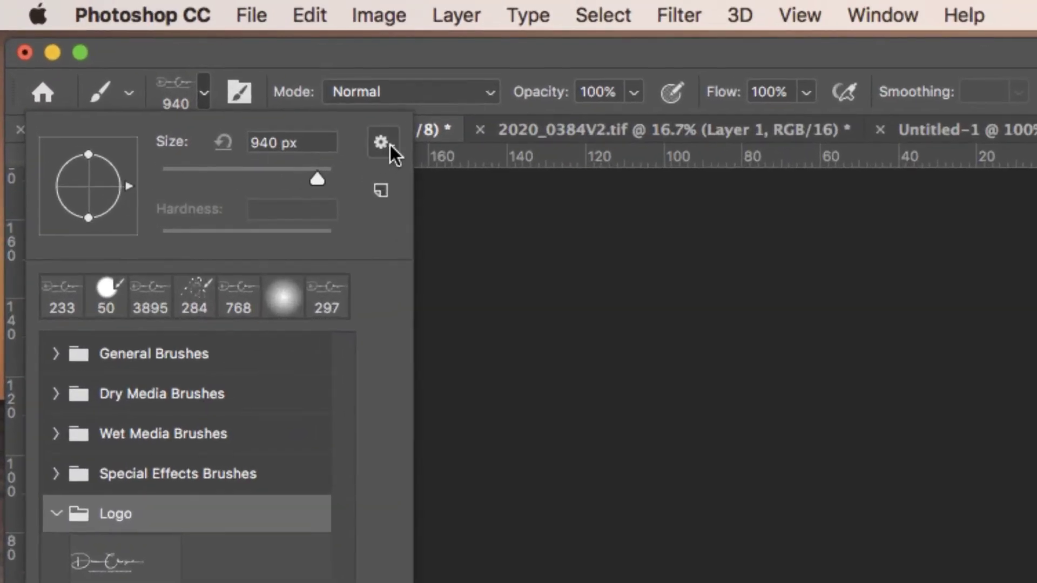
# Import Untitled Brushes.abr from the Brushes folder back into the brush presets.
pyautogui.click(389, 144)
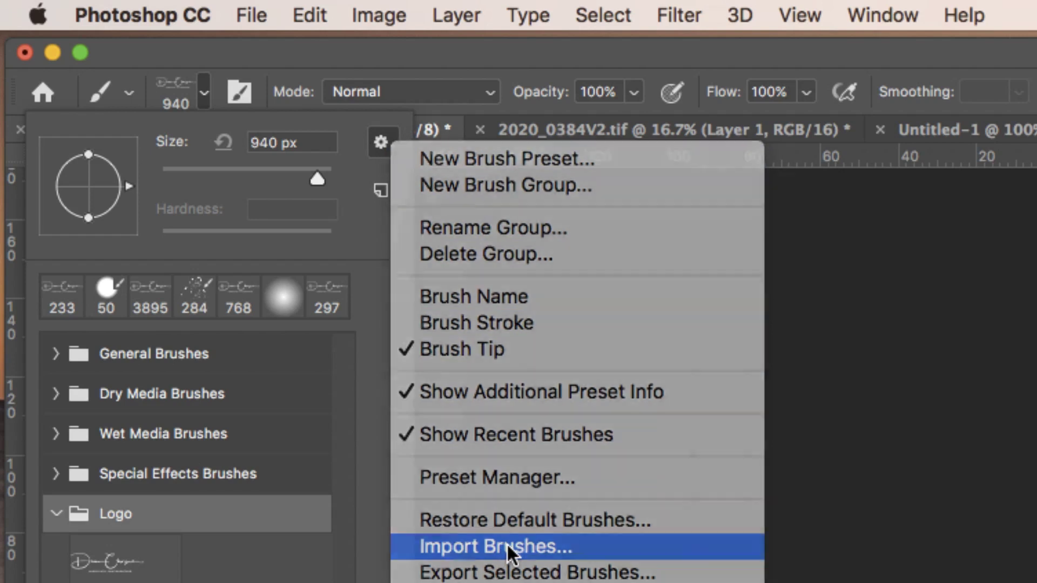
pyautogui.click(505, 546)
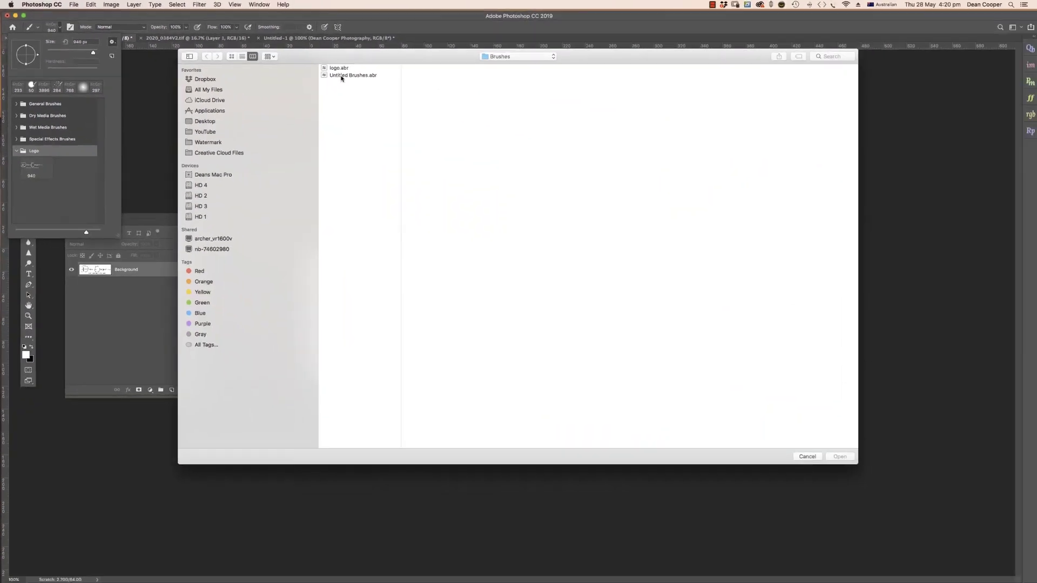
pyautogui.click(621, 134)
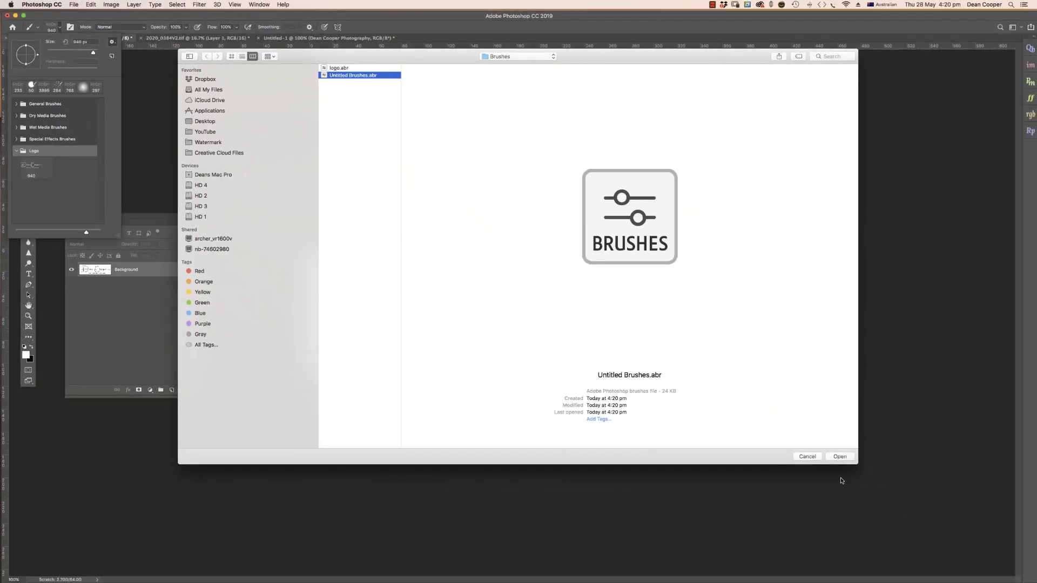
pyautogui.click(807, 457)
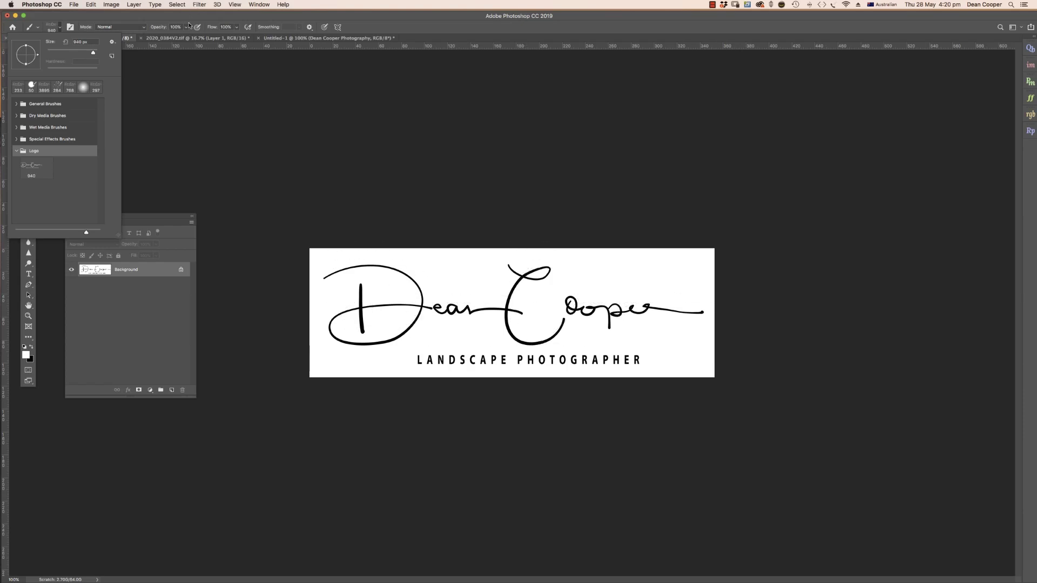
# Switch to the 2020_0384V2.tif coastal photo and reduce the signature brush to 220 px.
pyautogui.click(194, 39)
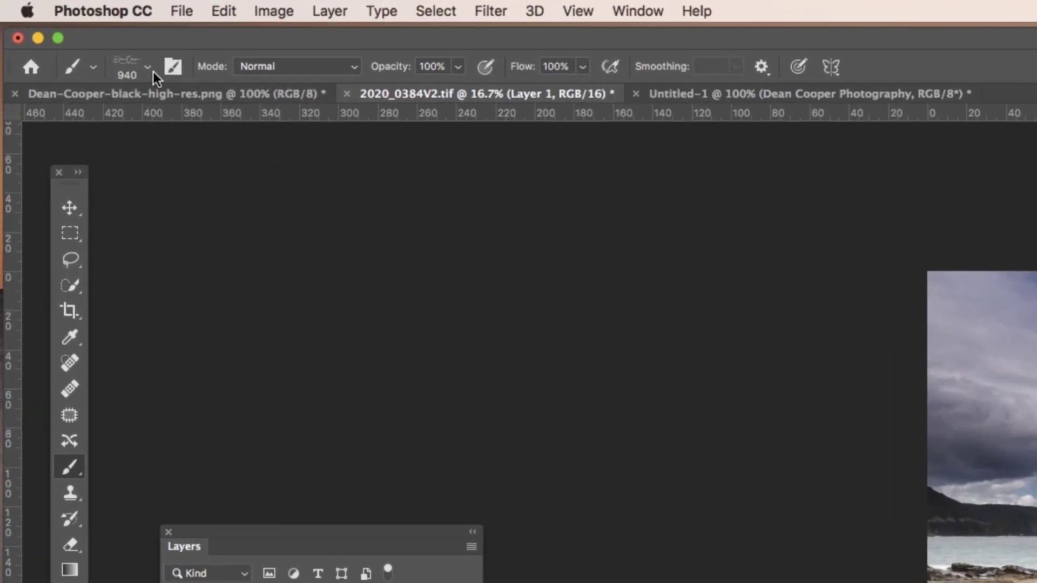
pyautogui.click(147, 68)
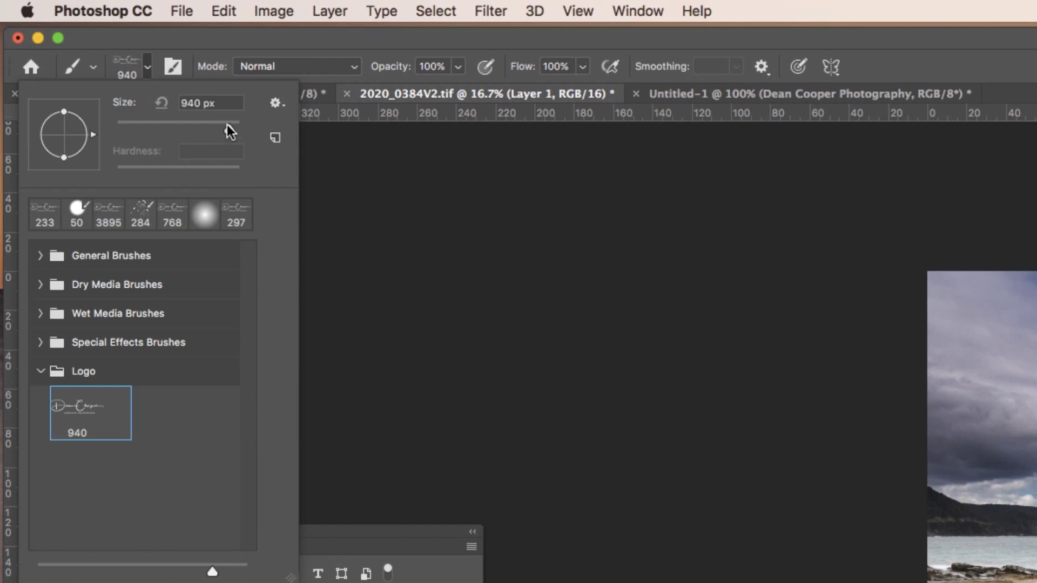
pyautogui.moveTo(226, 131)
pyautogui.mouseDown()
pyautogui.moveTo(142, 130)
pyautogui.moveTo(232, 132)
pyautogui.moveTo(209, 132)
pyautogui.mouseUp()
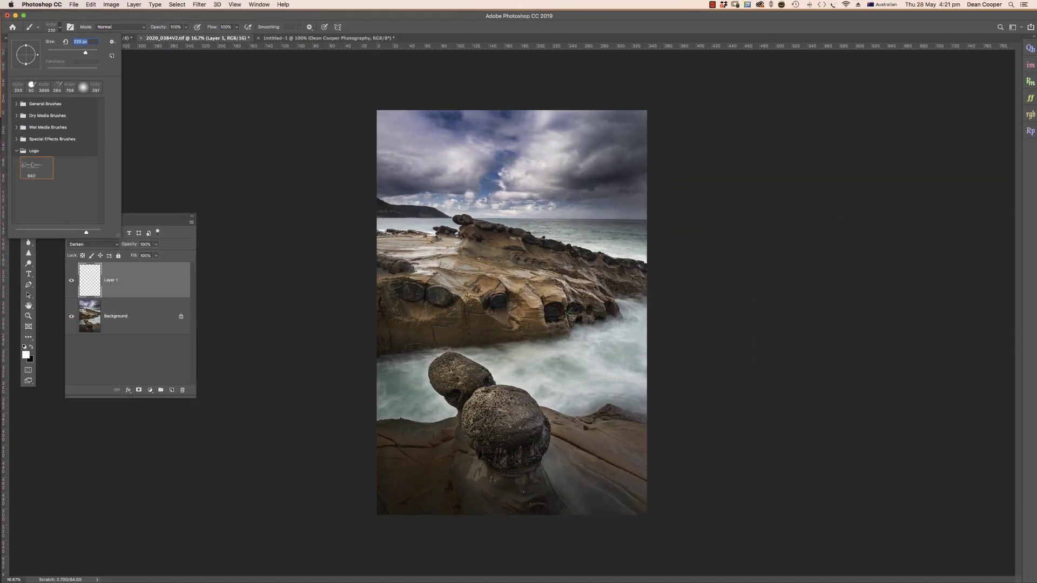
pyautogui.write('904')
pyautogui.press('Return')
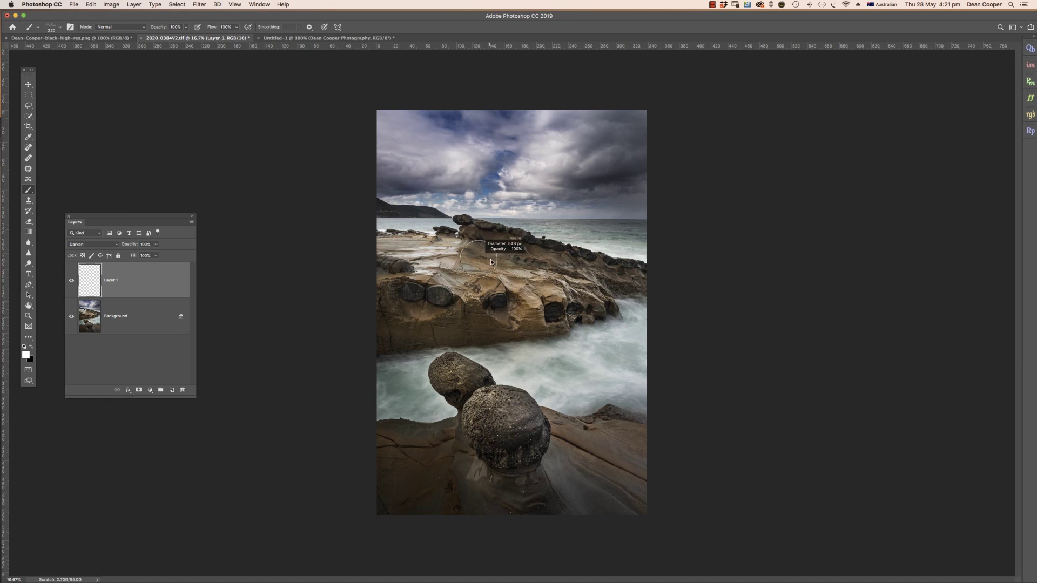
pyautogui.click(505, 260)
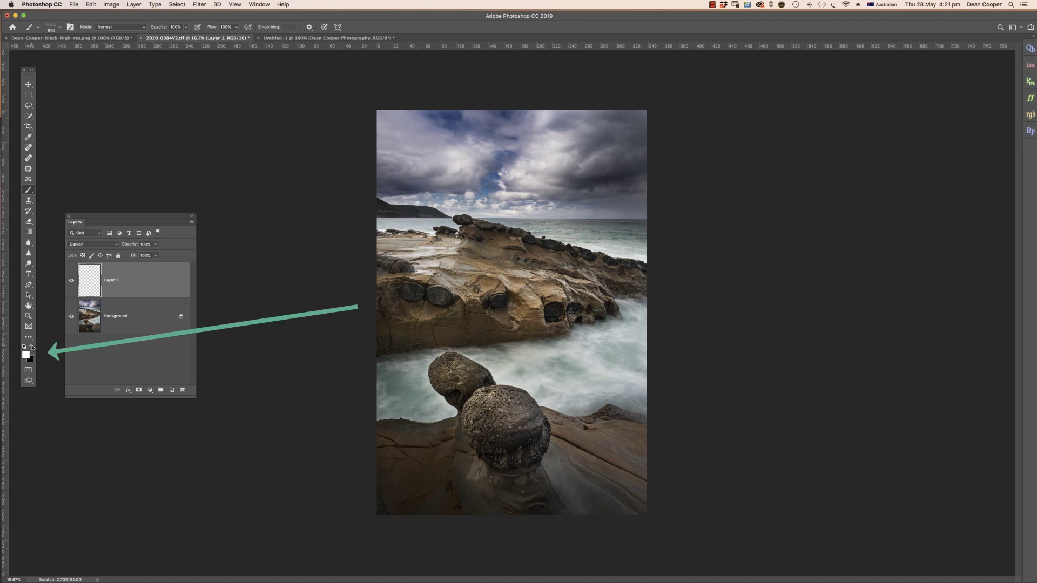
pyautogui.click(32, 347)
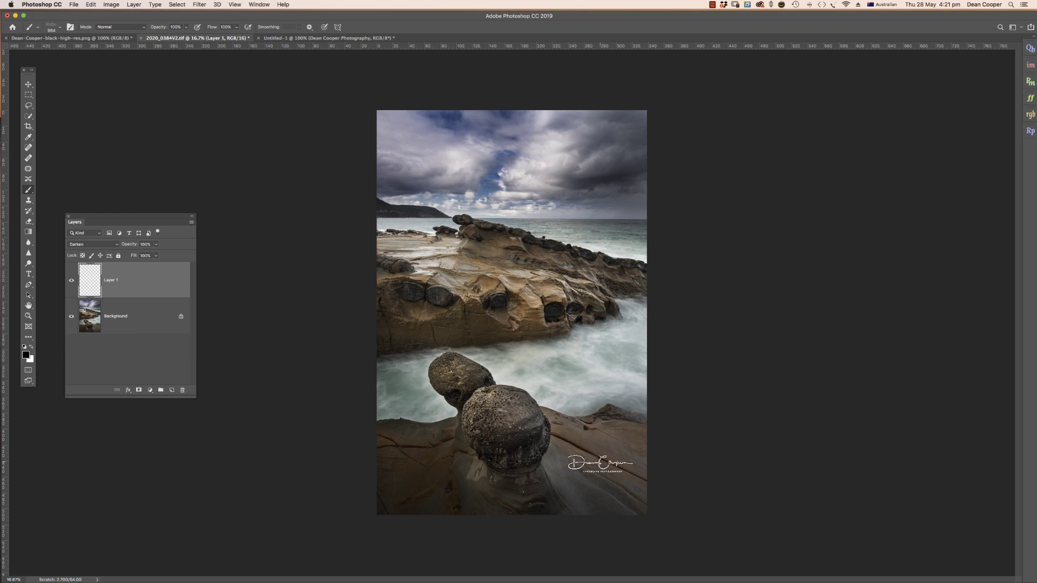
pyautogui.click(599, 464)
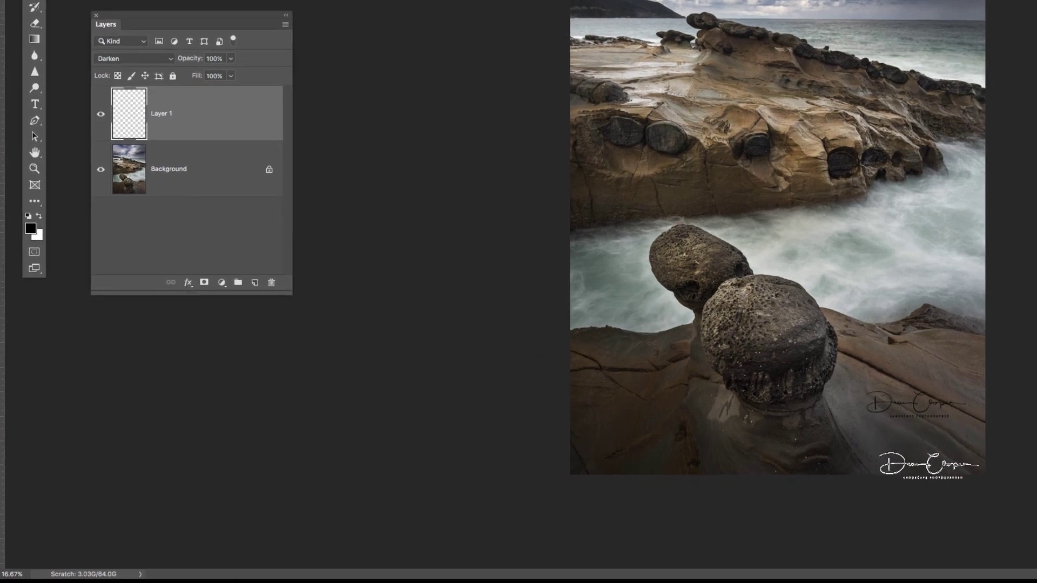
pyautogui.hotkey('ctrl', 'z')
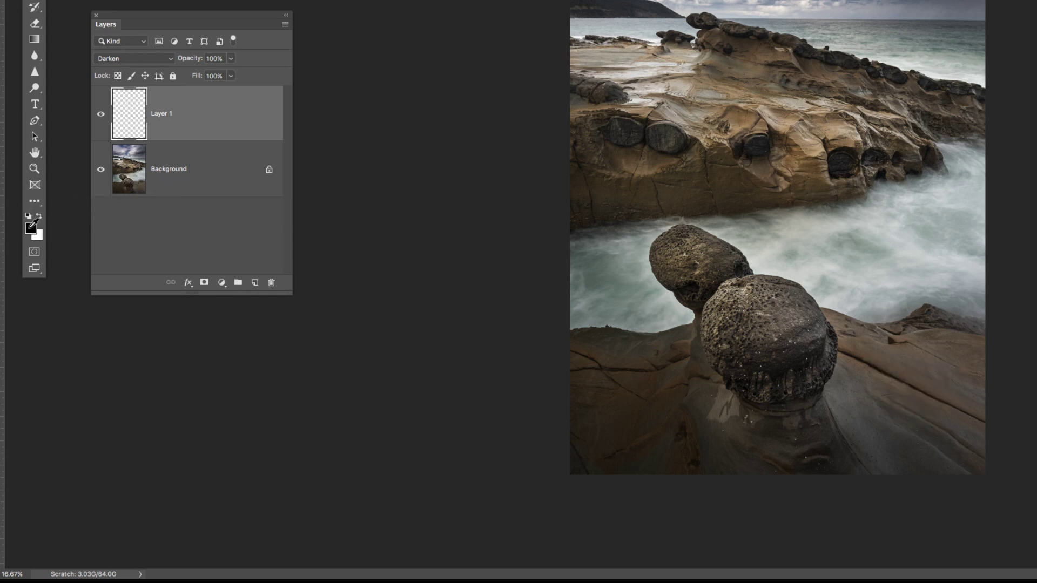
pyautogui.click(30, 230)
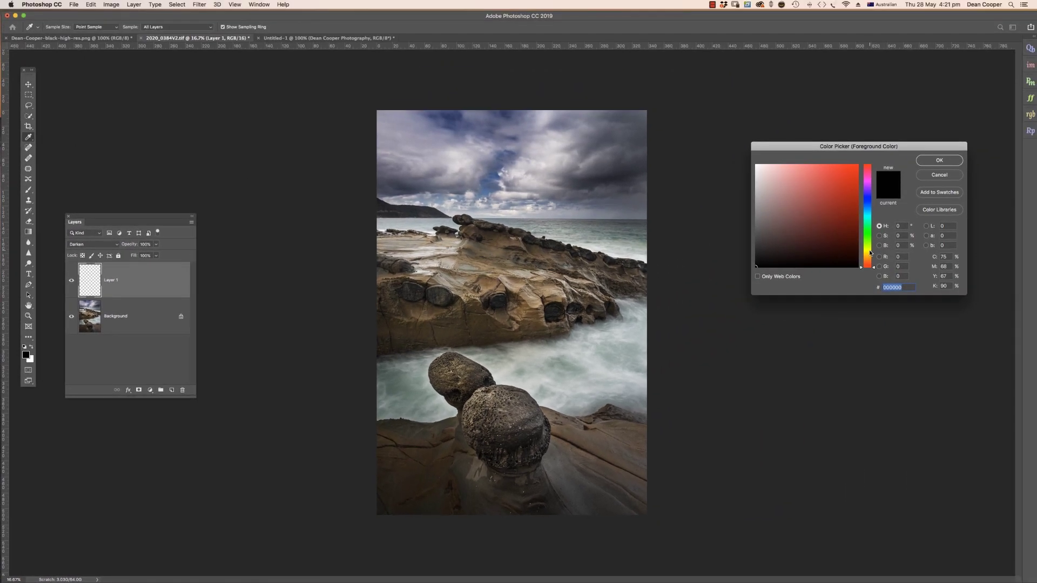
# Set the foreground colour to a tan sampled from the rock, then delete the empty Layer 1.
pyautogui.click(896, 242)
pyautogui.click(854, 169)
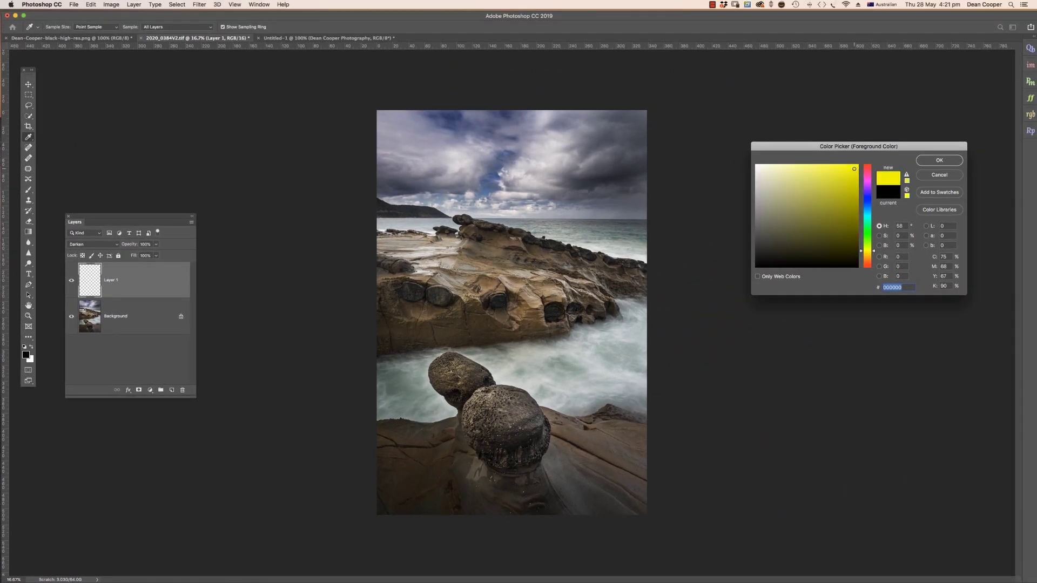
pyautogui.click(552, 290)
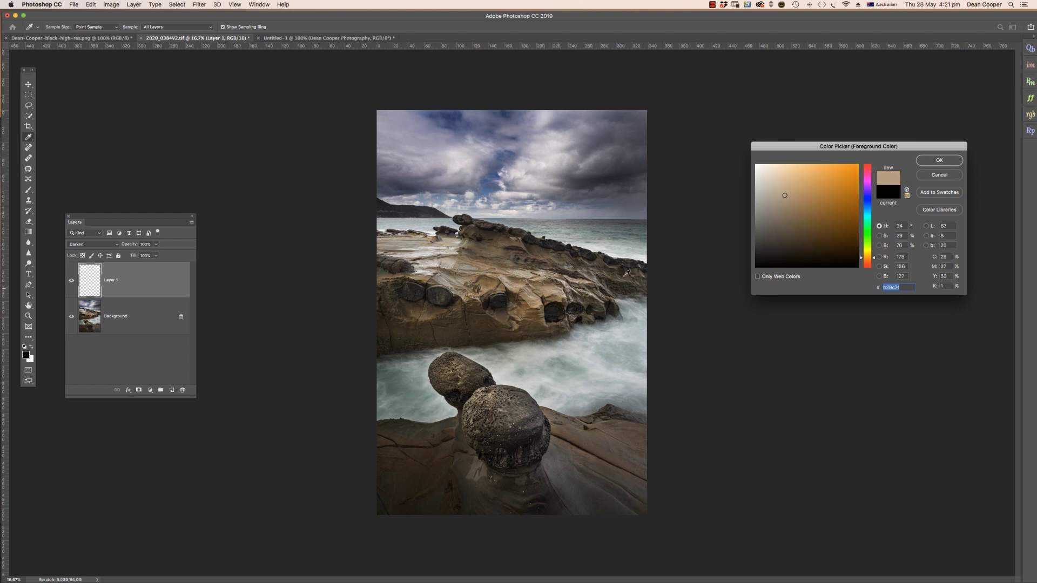
pyautogui.click(939, 160)
pyautogui.press('b')
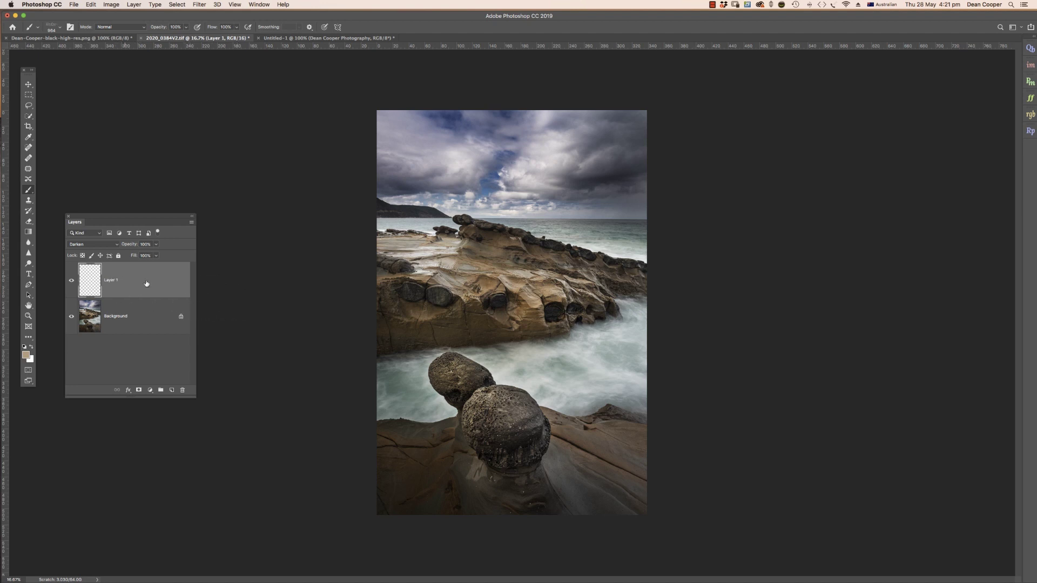
pyautogui.moveTo(141, 280); pyautogui.dragTo(182, 392)
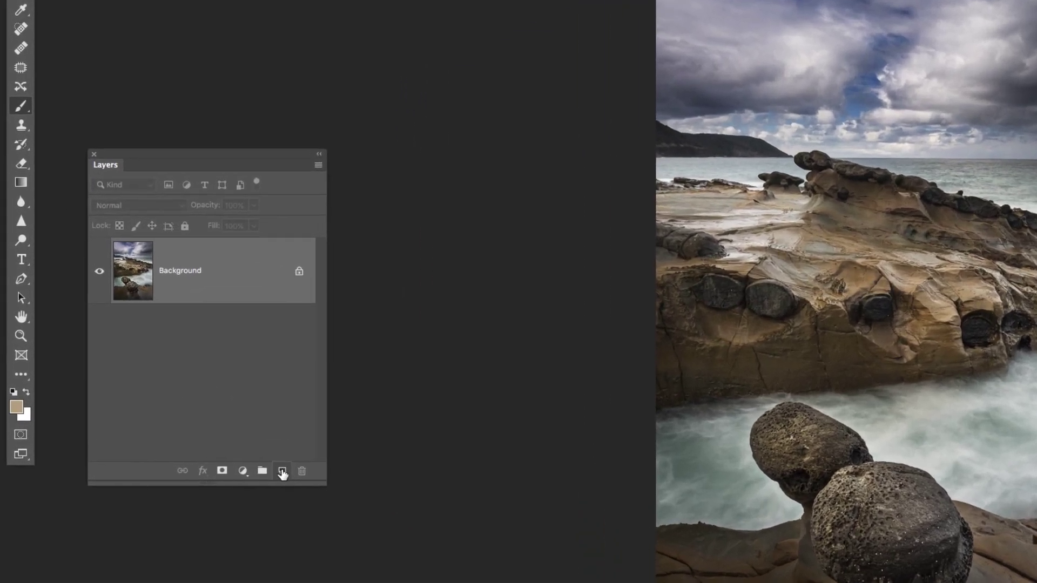
# Add a fresh empty Layer 1 above the Background and check the brush opacity.
pyautogui.click(171, 390)
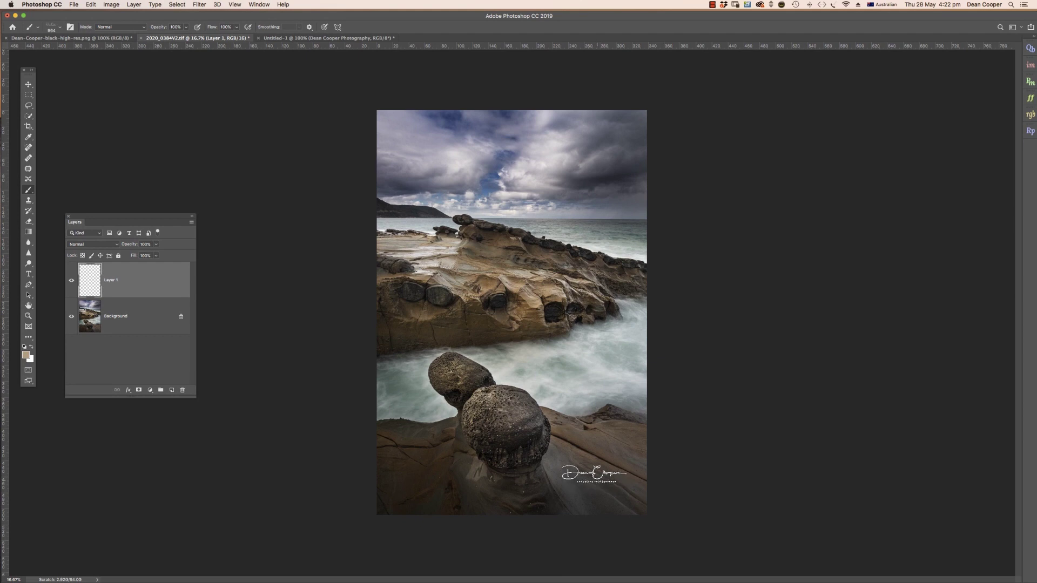
pyautogui.click(186, 28)
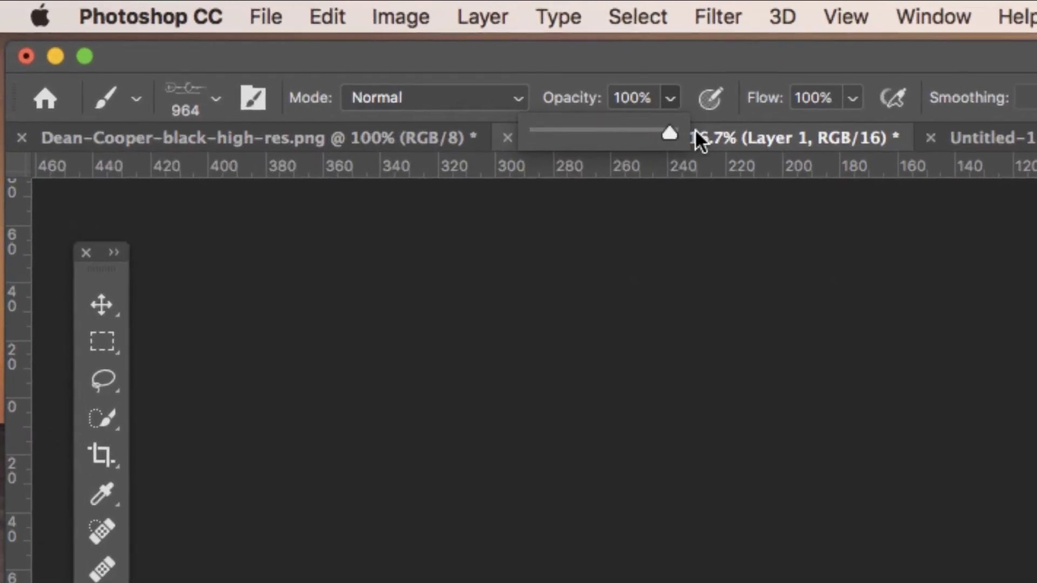
# Check the brush flow and stamp a faint tan signature near the photo's lower right.
pyautogui.click(851, 99)
pyautogui.click(853, 98)
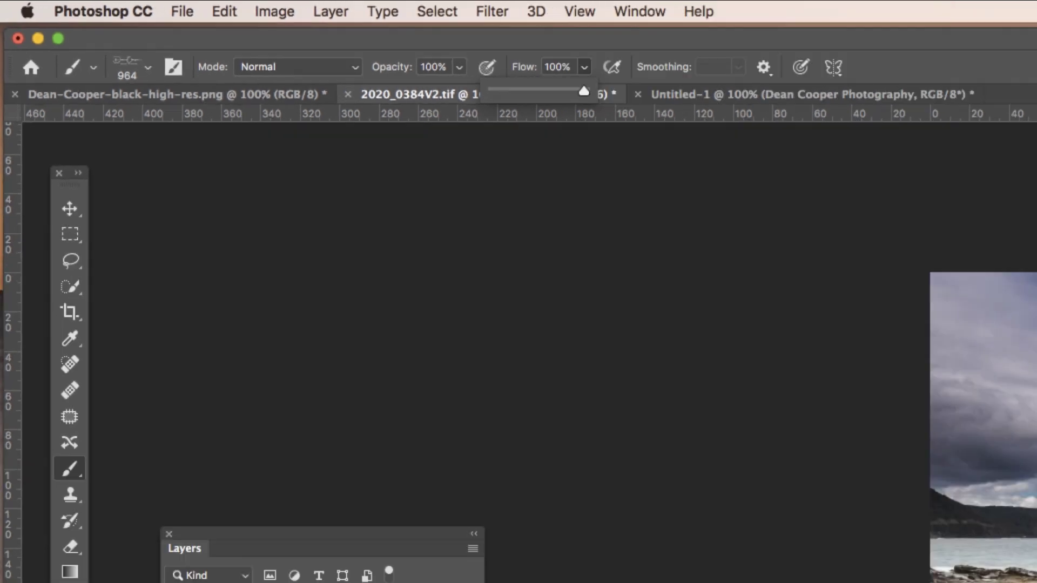
pyautogui.click(595, 473)
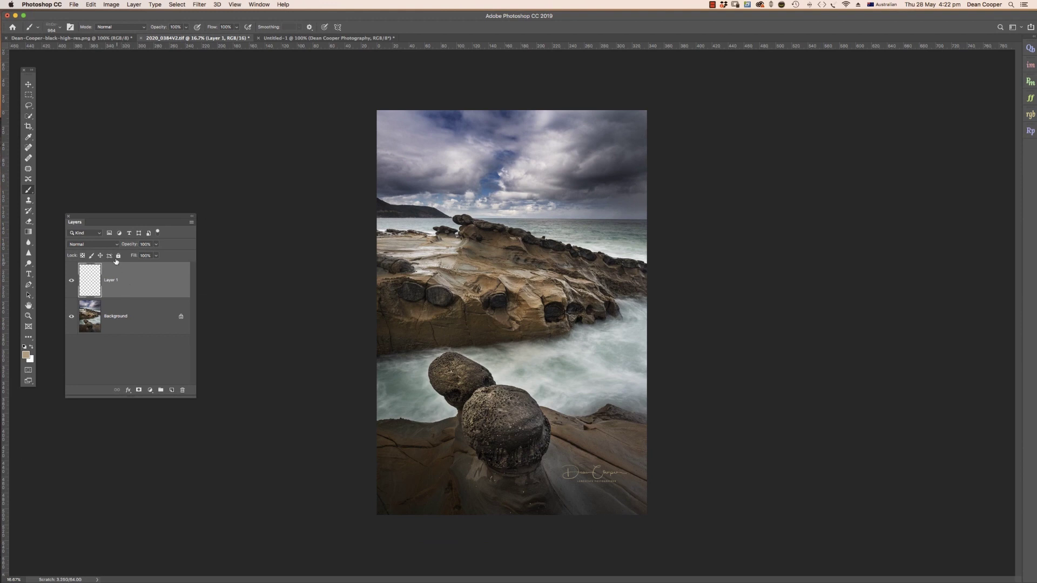
pyautogui.click(30, 86)
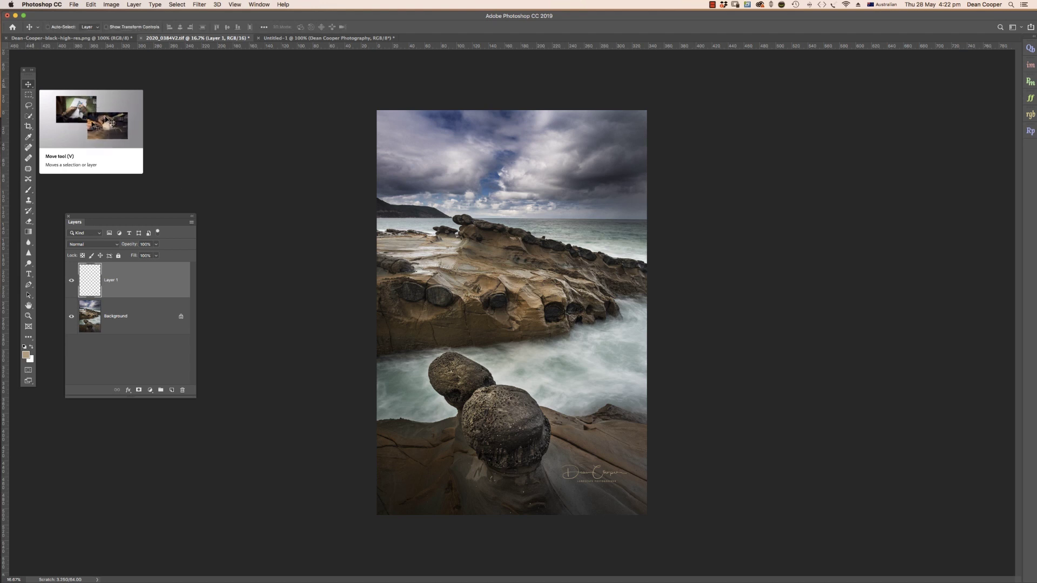
# Nudge the signature up-left, lower Layer 1 opacity to 71%, then delete the layer.
pyautogui.moveTo(594, 474)
pyautogui.mouseDown()
pyautogui.moveTo(580, 468)
pyautogui.moveTo(599, 461)
pyautogui.moveTo(590, 477)
pyautogui.mouseUp()
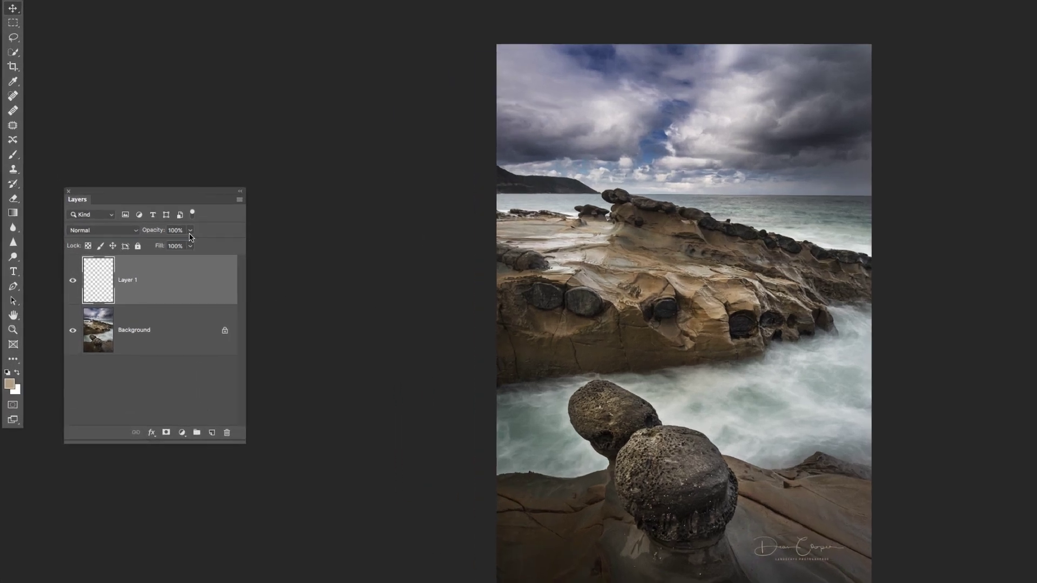
pyautogui.click(157, 244)
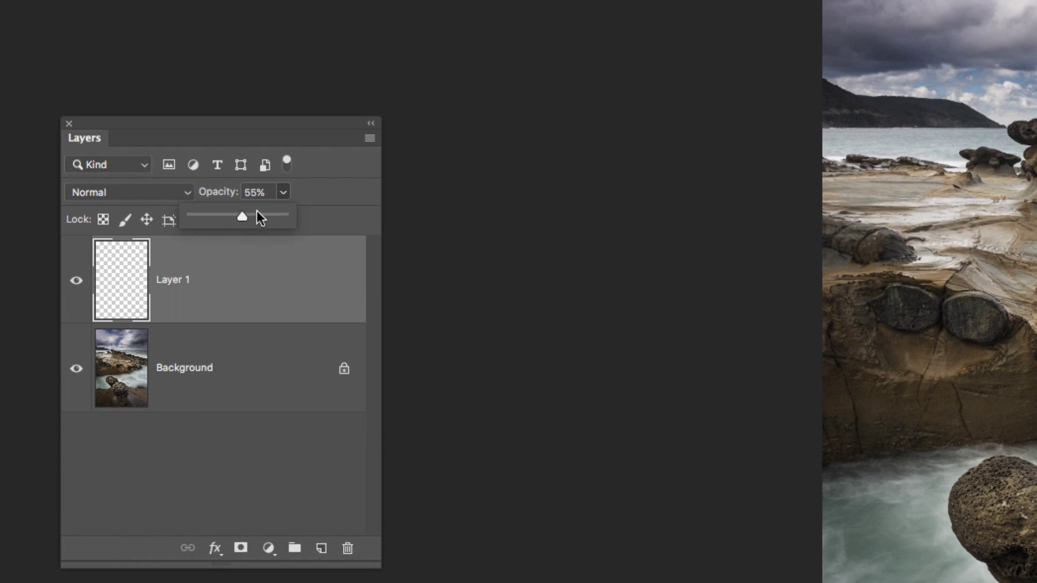
pyautogui.moveTo(257, 219); pyautogui.dragTo(251, 219)
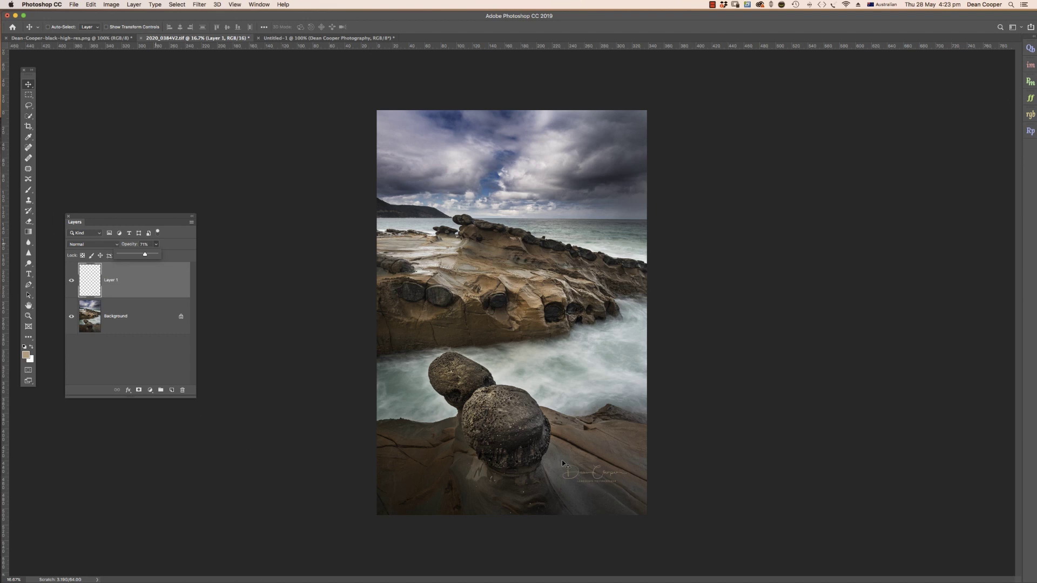
pyautogui.moveTo(144, 285); pyautogui.dragTo(183, 391)
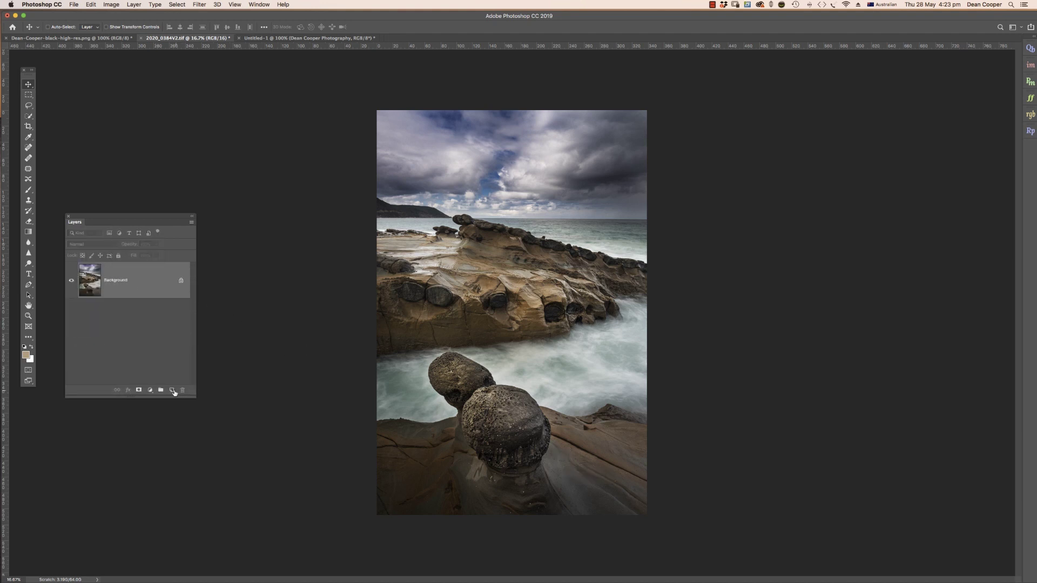
# Add a new Layer 1, enlarge the signature brush to 1580 px, and stamp it at the lower right.
pyautogui.click(173, 391)
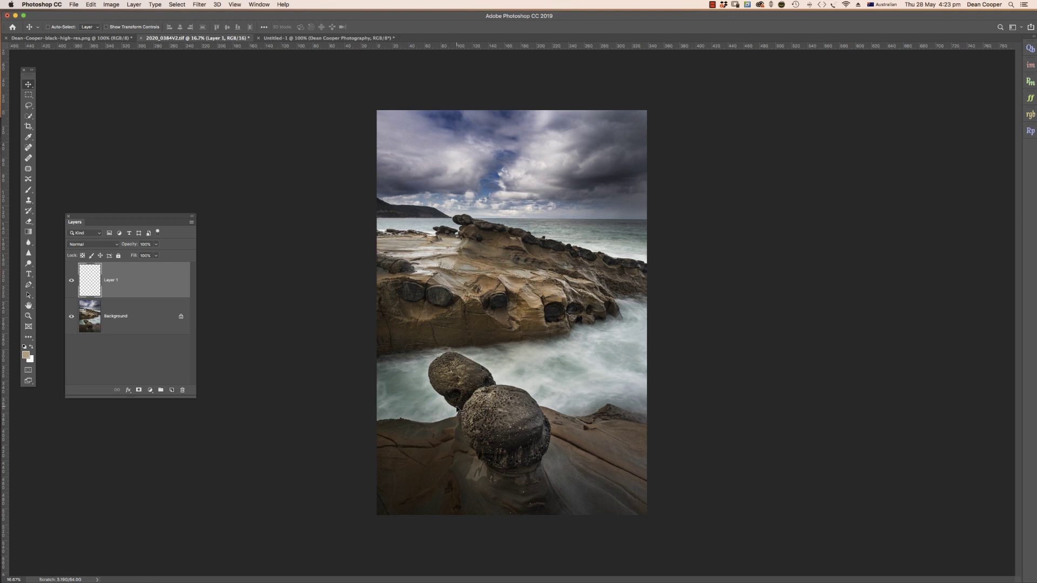
pyautogui.press('b')
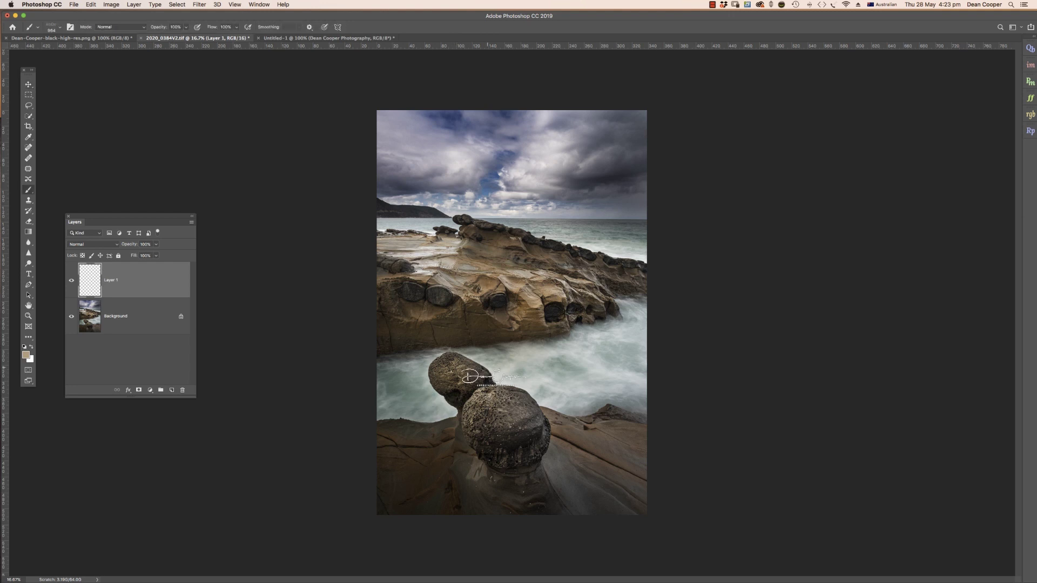
pyautogui.moveTo(545, 424); pyautogui.dragTo(566, 426)
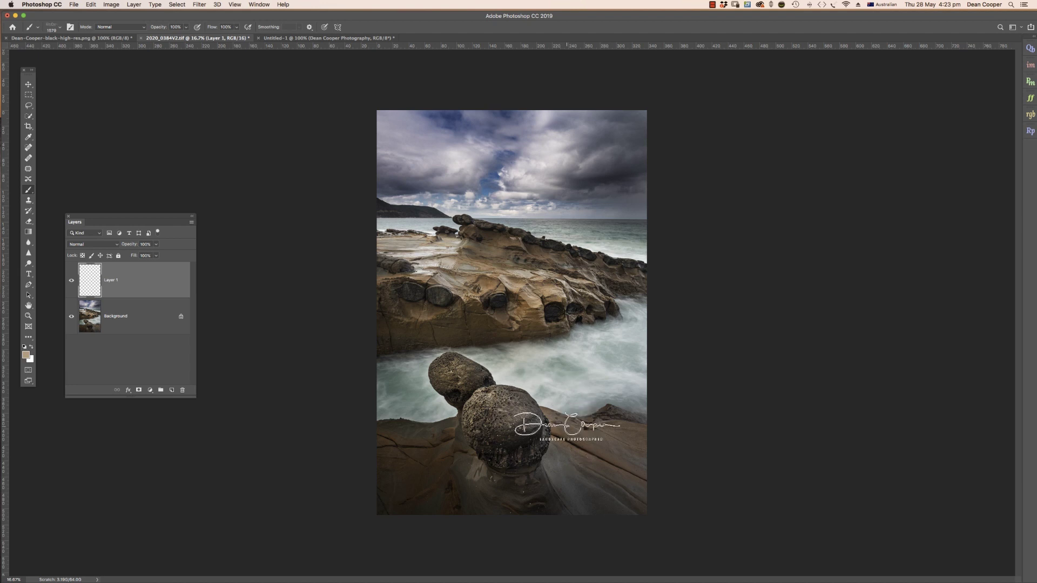
pyautogui.click(586, 484)
pyautogui.click(587, 482)
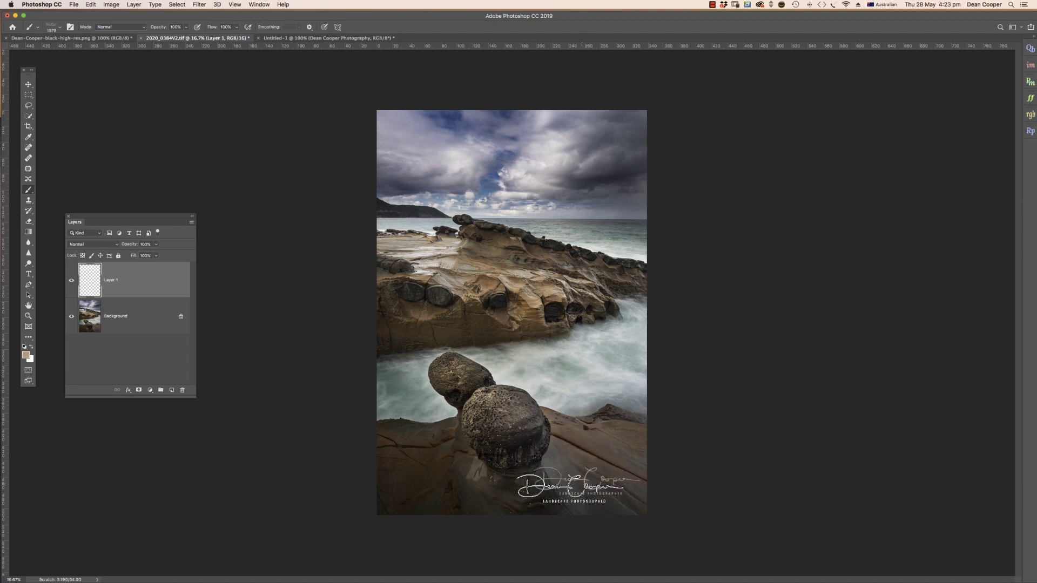